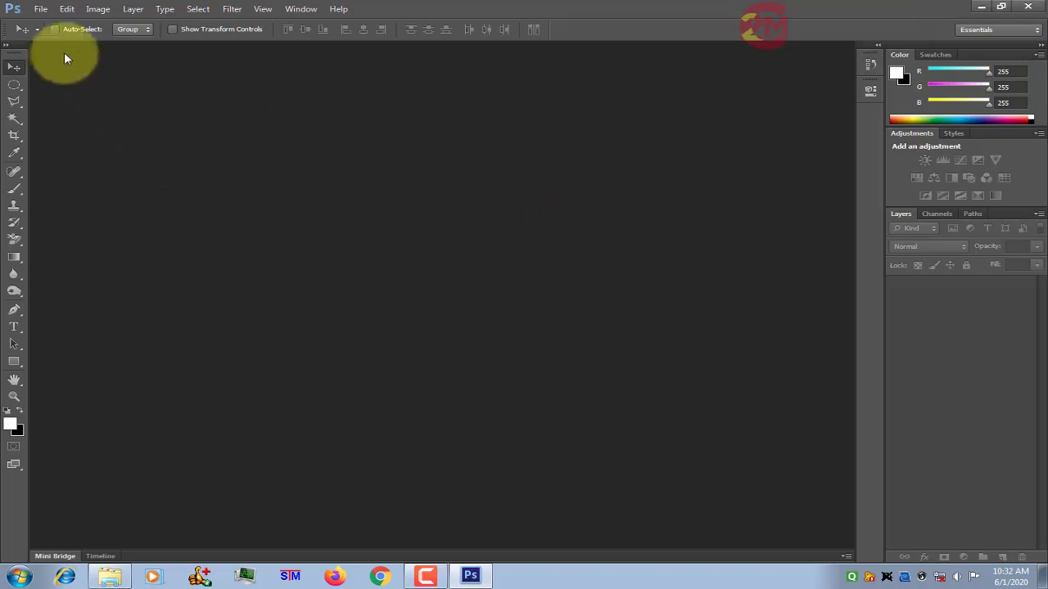
Open the Water Drops image from the Water Drops folder
left_click(41, 10)
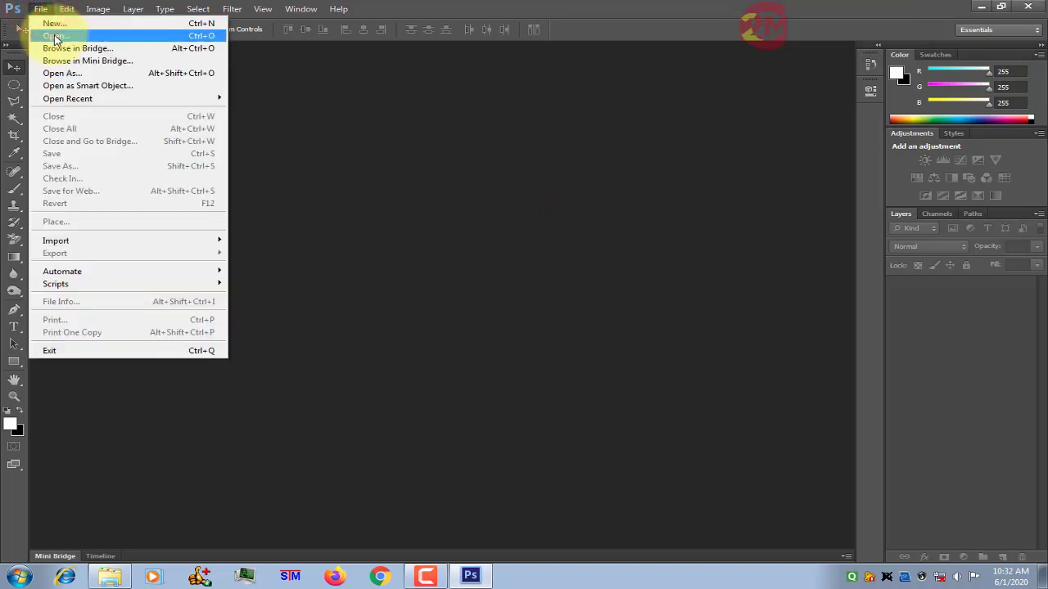
left_click(54, 36)
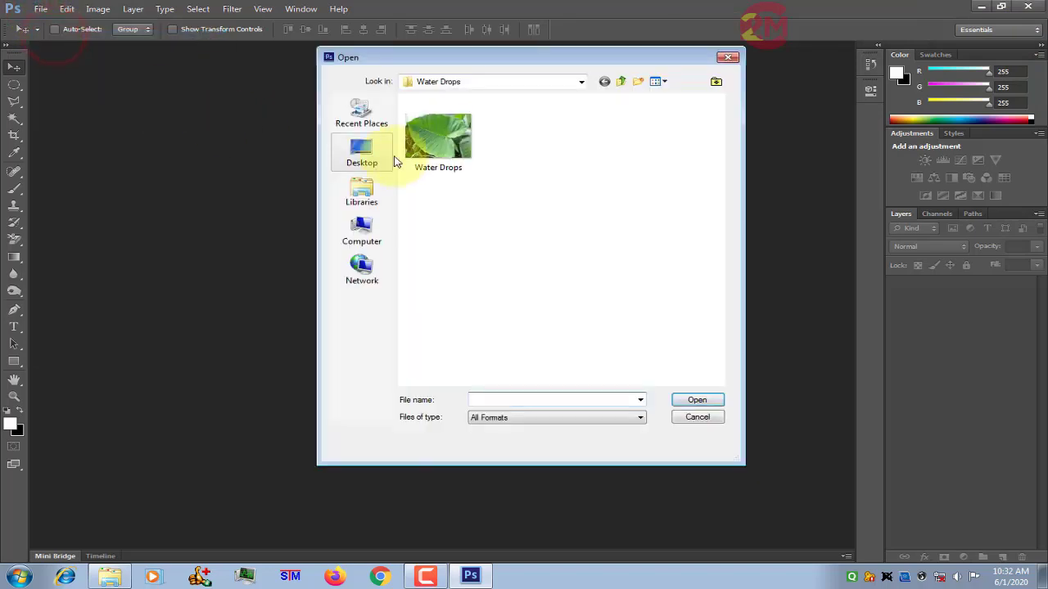
left_click(441, 151)
left_click(694, 400)
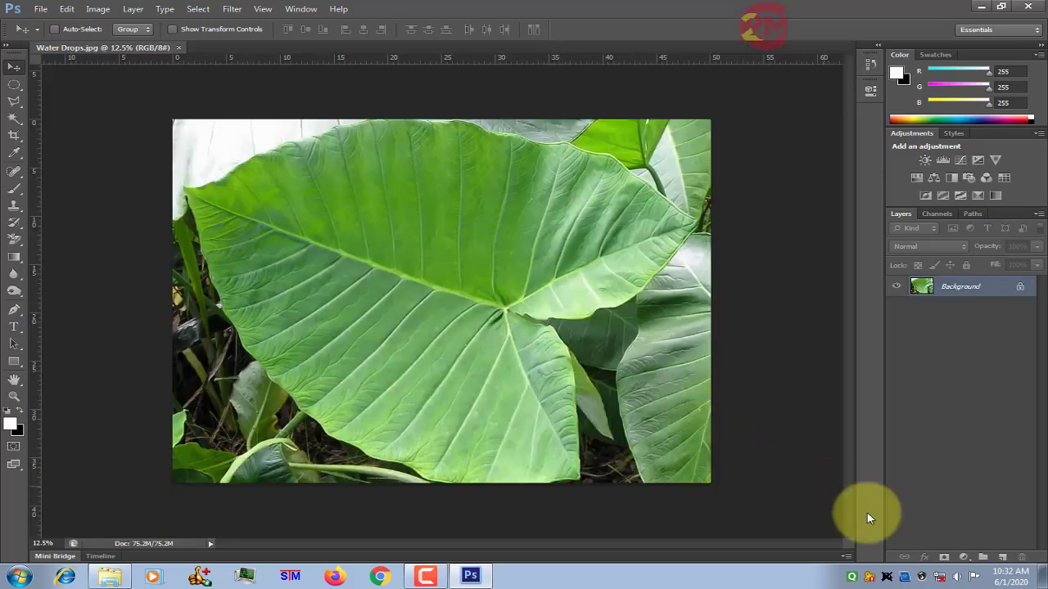
Add a new layer and draw a circular selection about 2.8 cm wide on the leaf below the central vein
left_click(1003, 558)
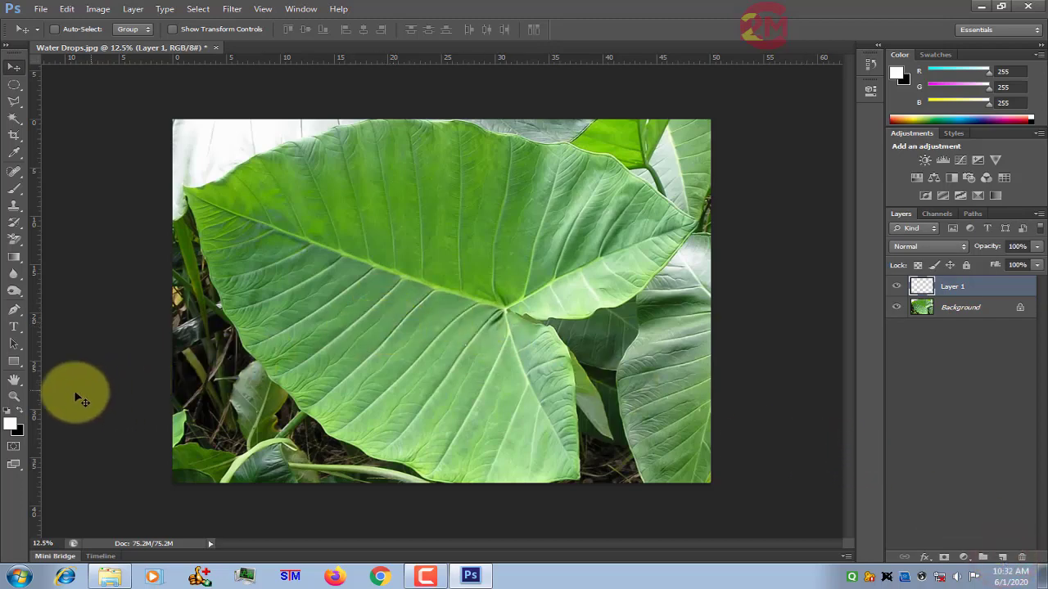
key("ctrl+plus")
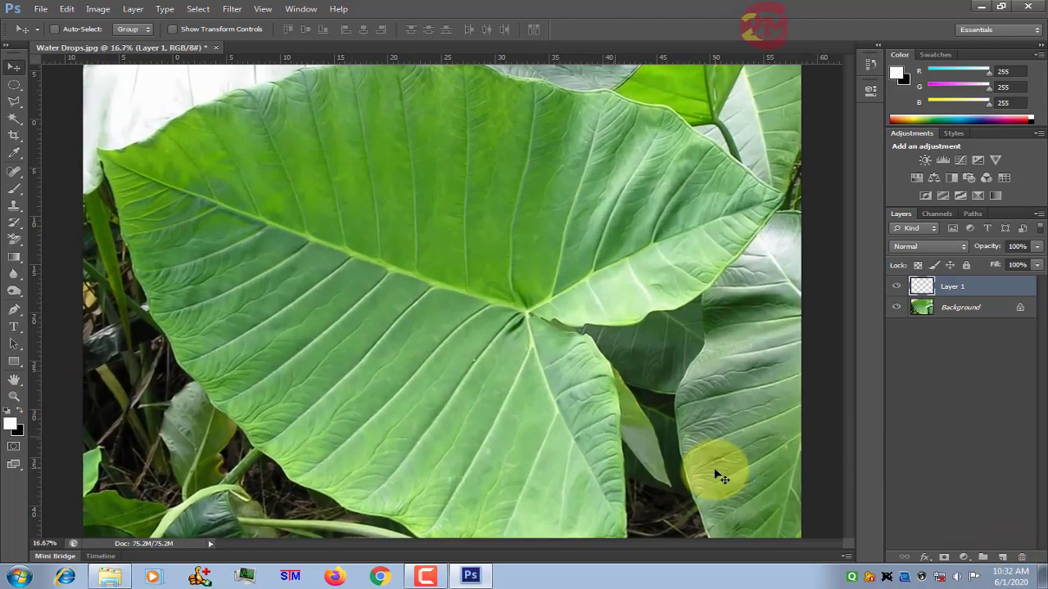
key("ctrl+plus")
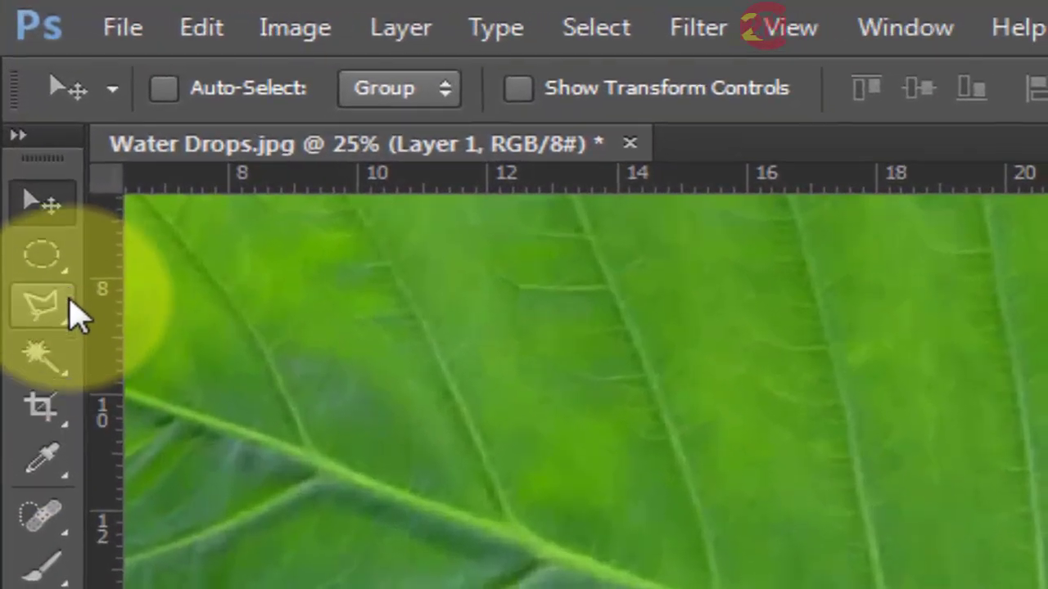
left_click(63, 264)
left_click(231, 284)
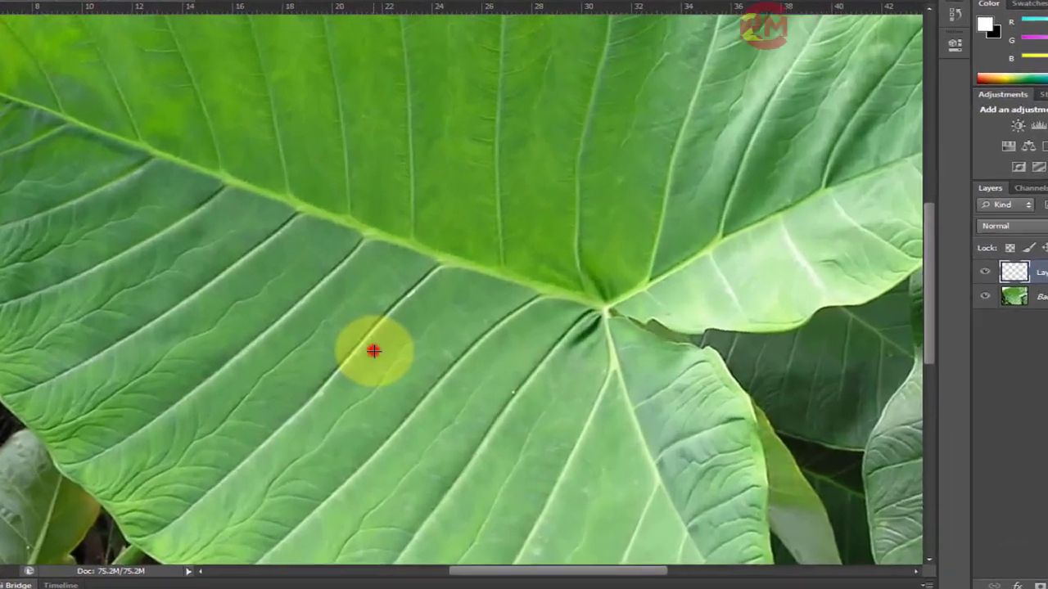
left_click_drag(374, 351, 424, 428)
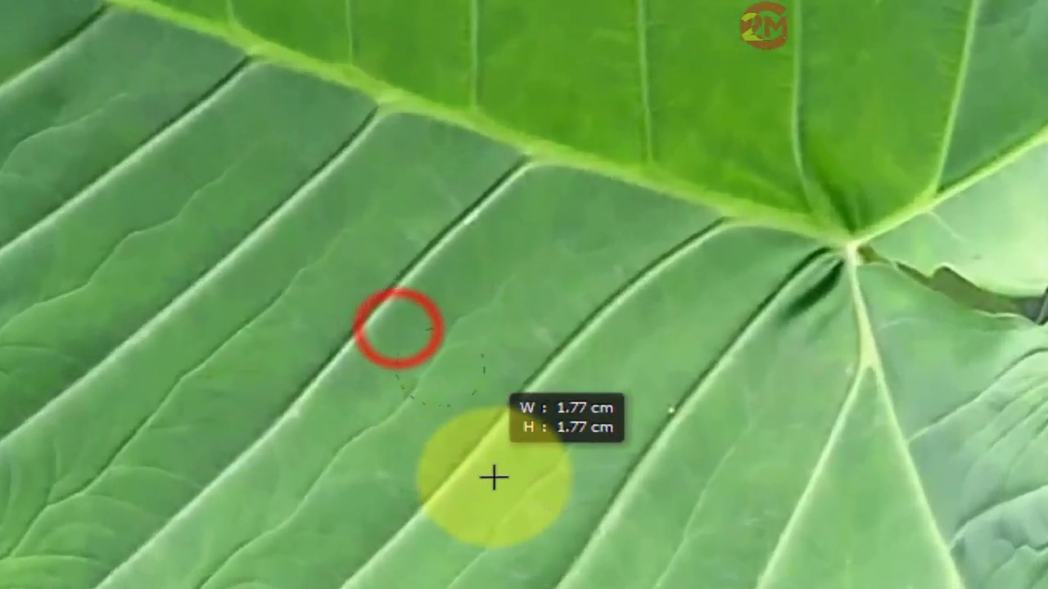
left_click_drag(494, 477, 543, 530)
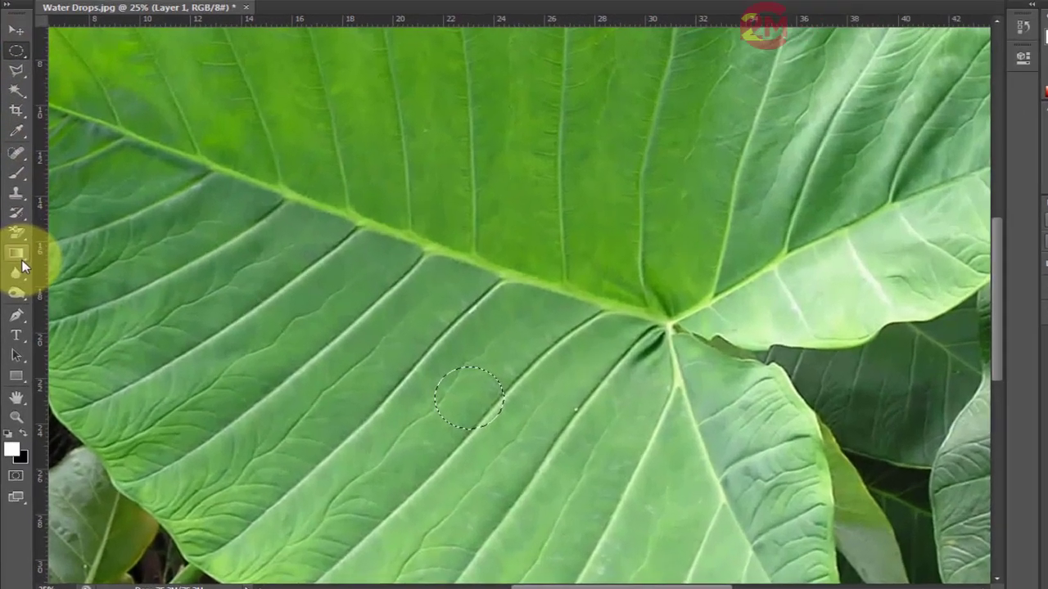
Fill the circular selection with a diagonal linear gradient from black at its upper left to white at its lower right, and deselect
left_click(14, 255)
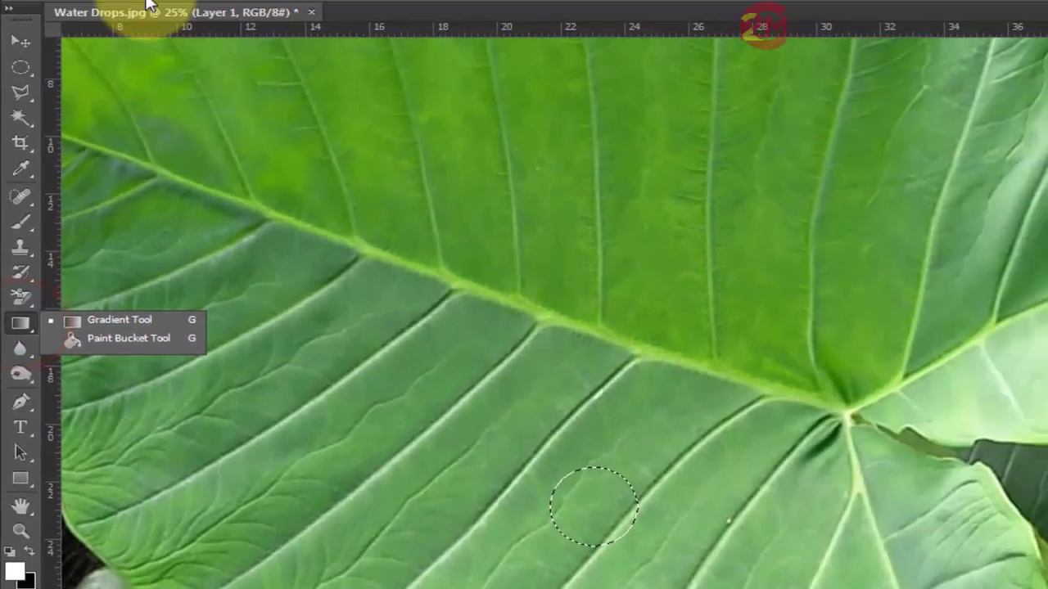
left_click(133, 55)
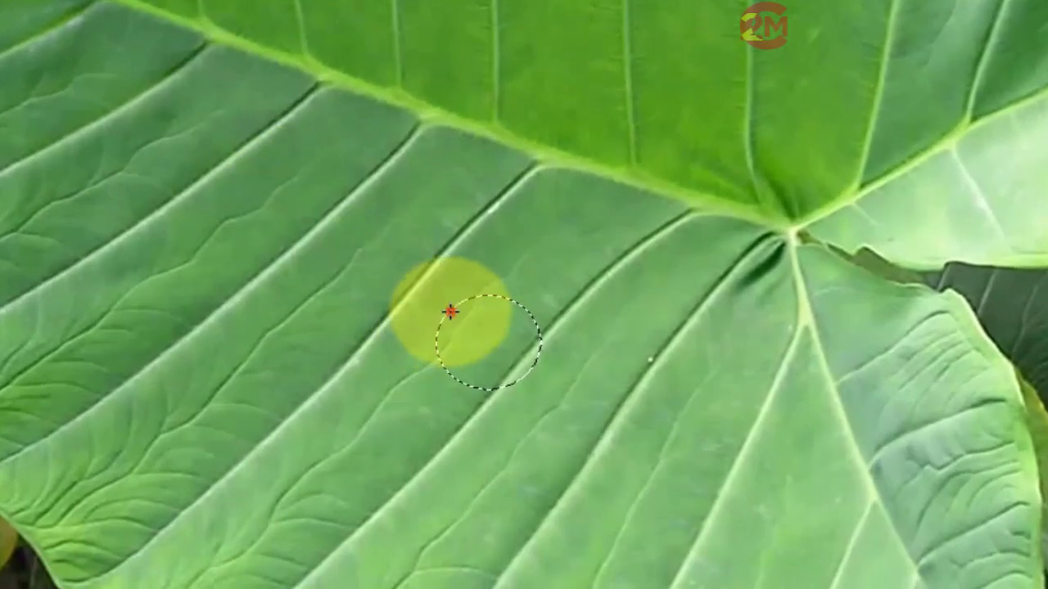
left_click_drag(450, 312, 525, 412)
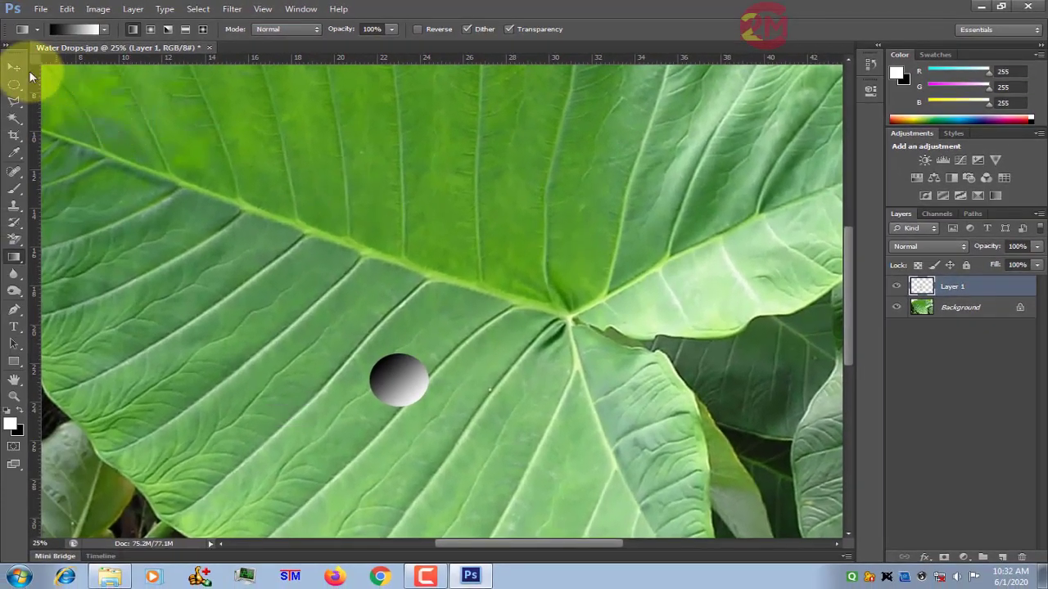
key("ctrl+d")
Change the gradient circle layer's blend mode to Overlay
left_click(14, 66)
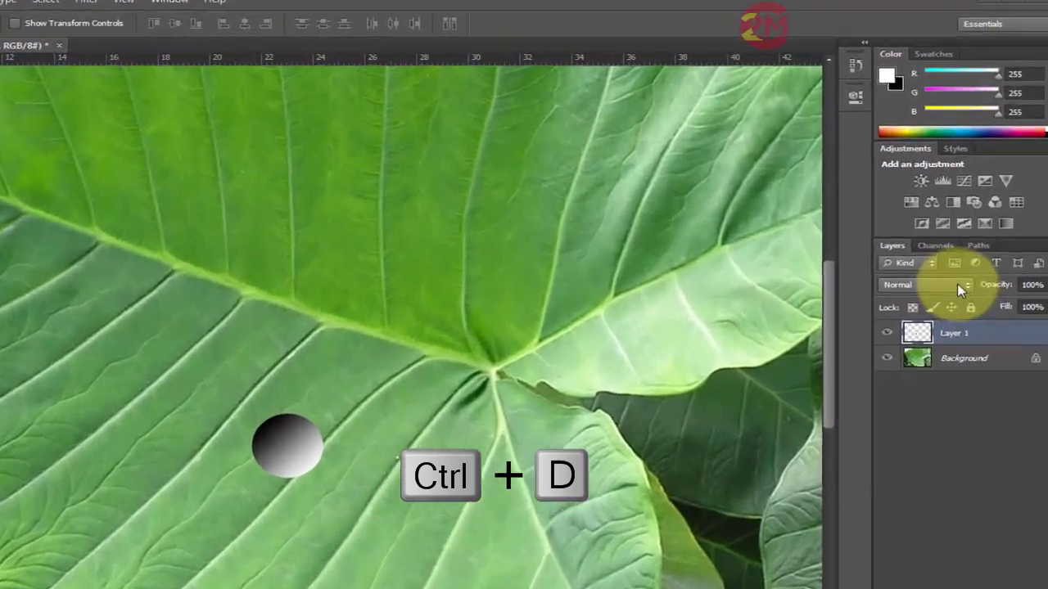
left_click(941, 246)
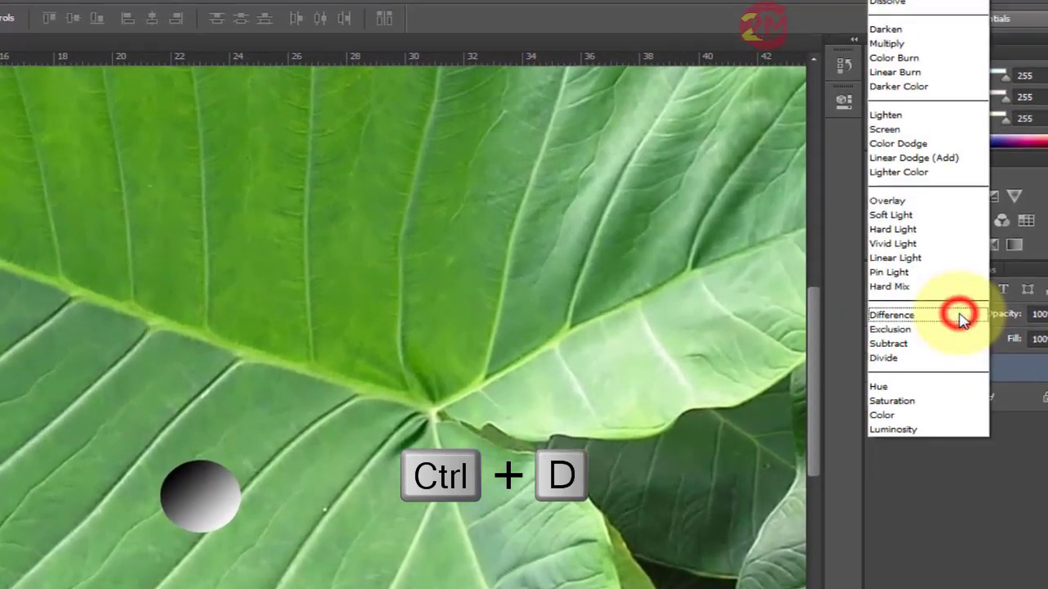
left_click(892, 200)
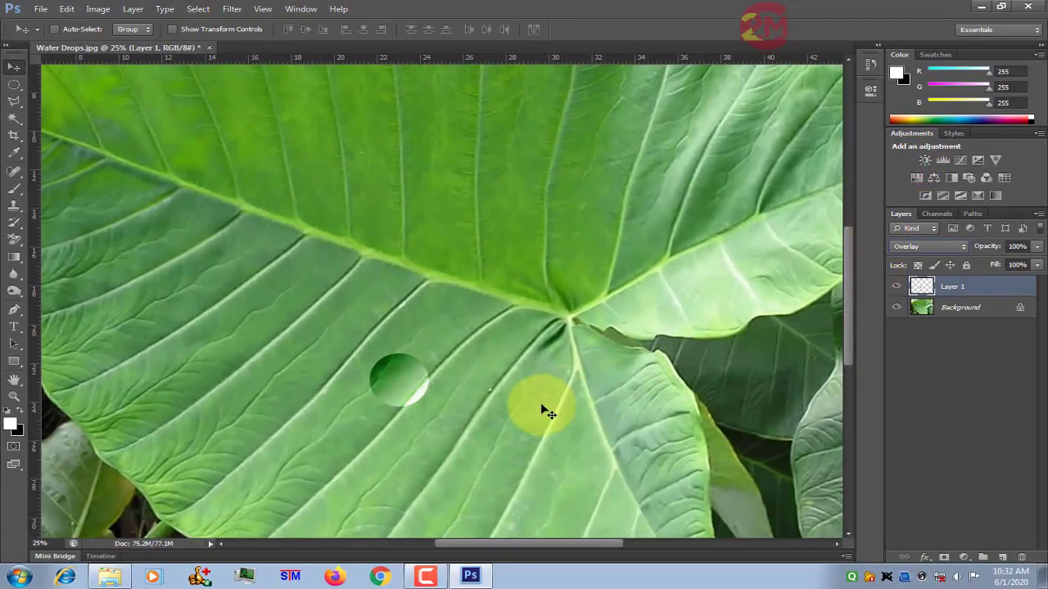
Add an inner shadow to Layer 1 with Linear Burn blending and 40% opacity
key("ctrl+plus")
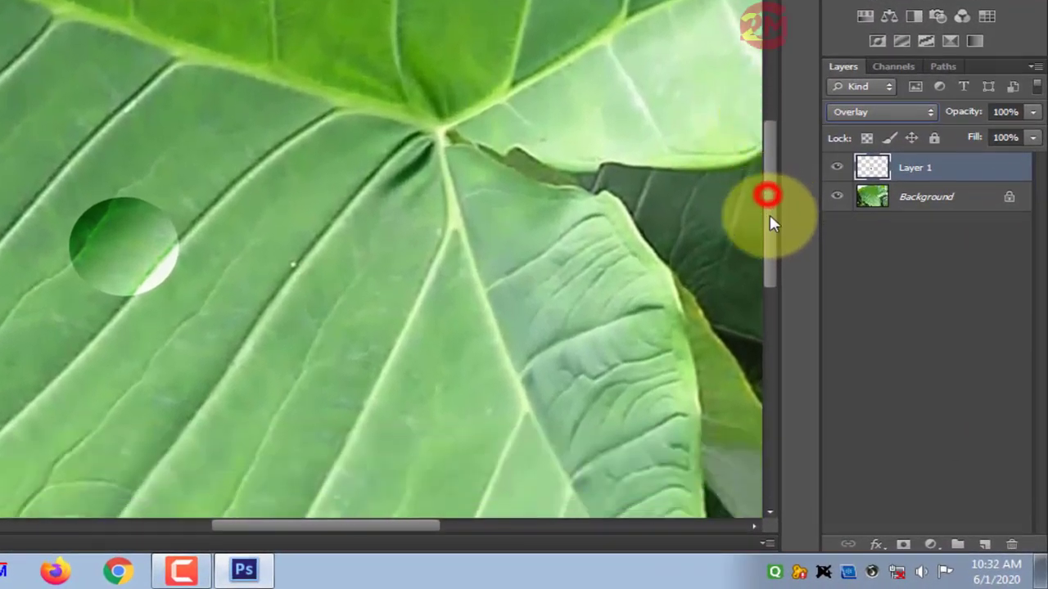
left_click_drag(769, 215, 771, 223)
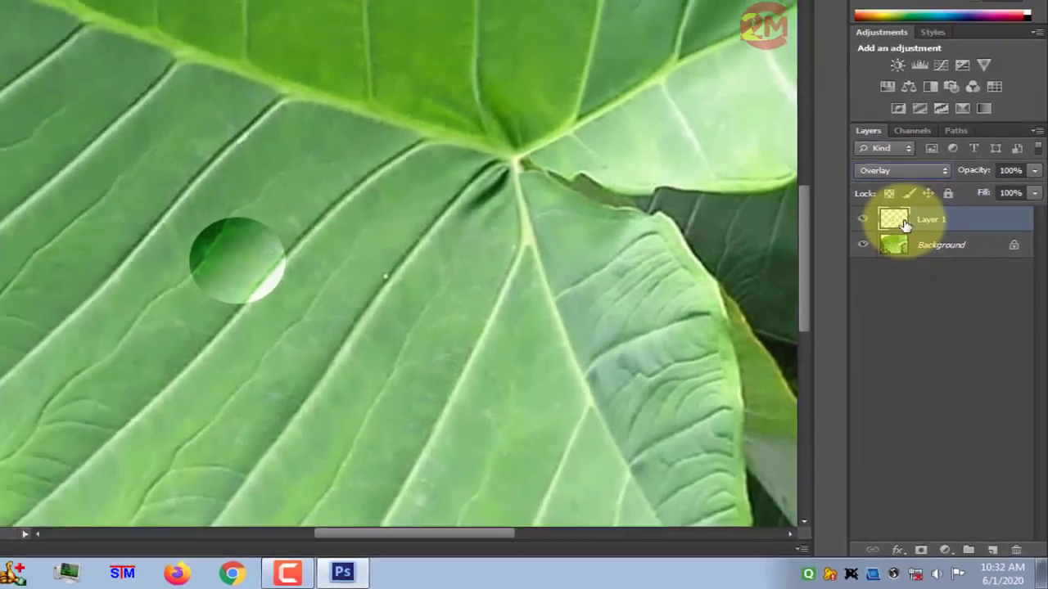
double_click(873, 168)
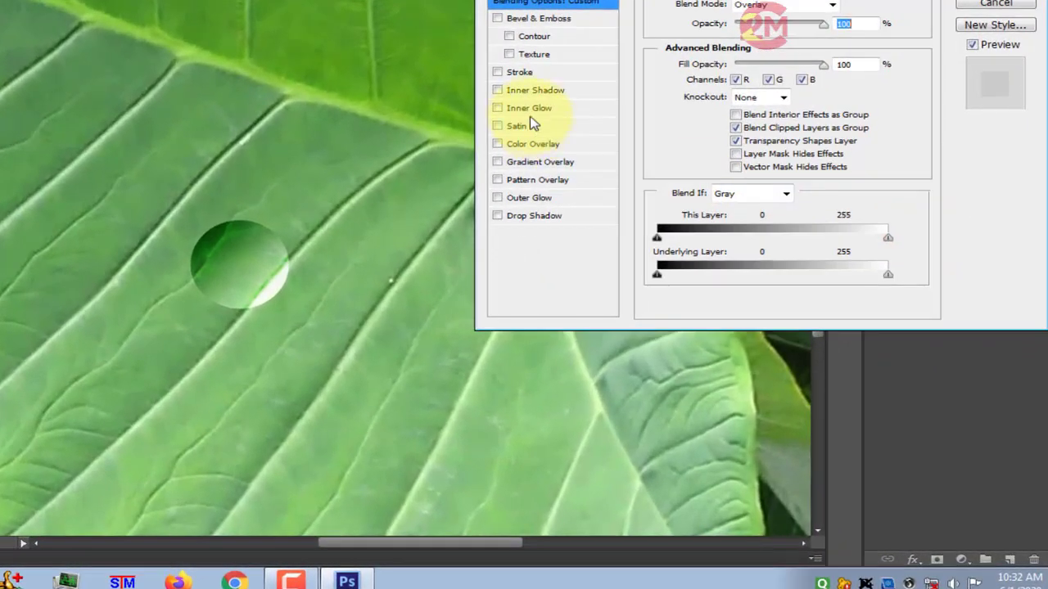
left_click(608, 177)
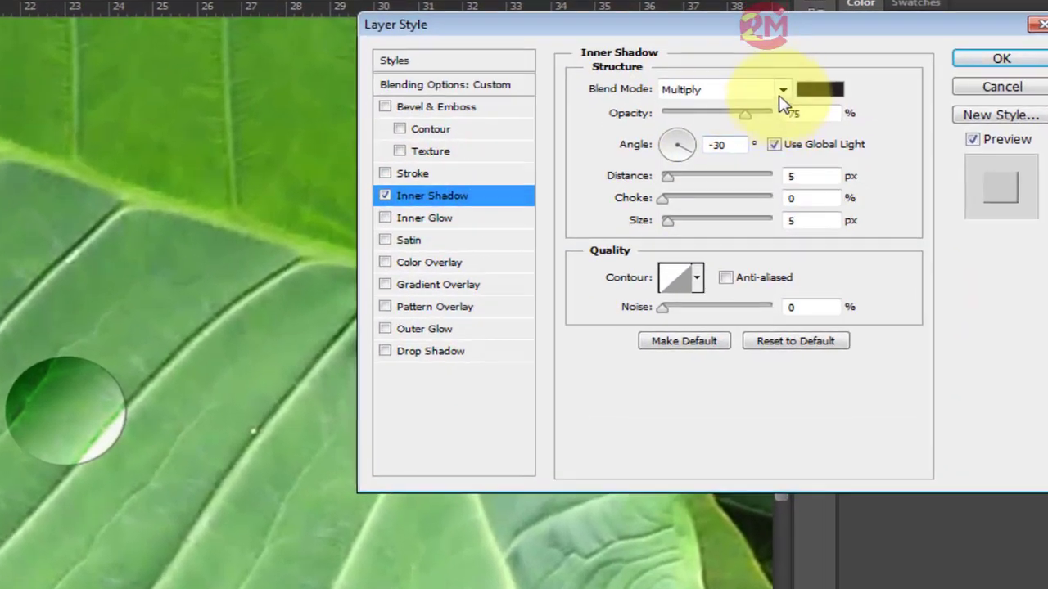
left_click(791, 68)
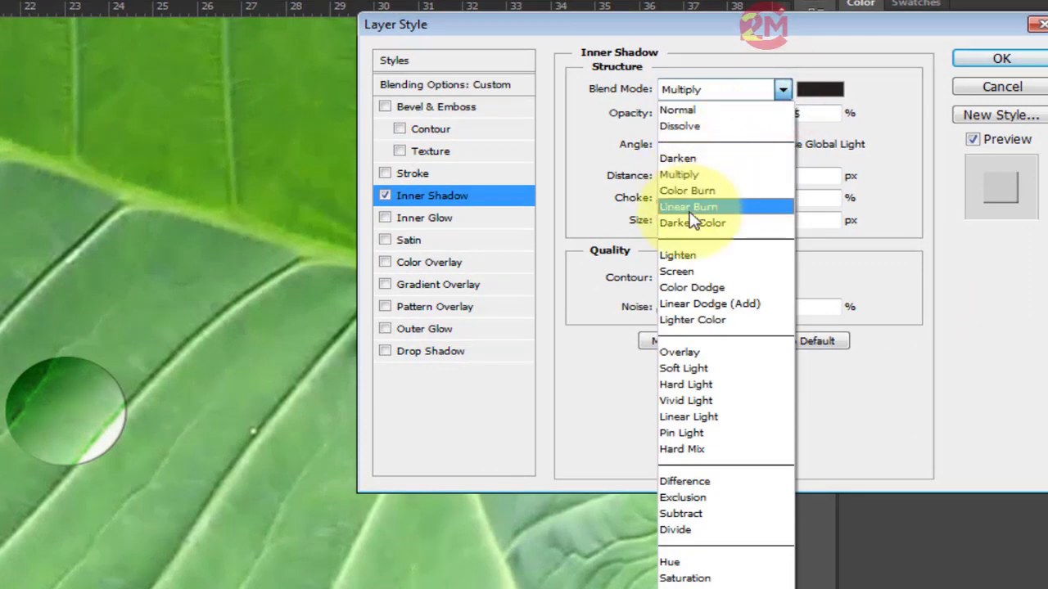
left_click(690, 208)
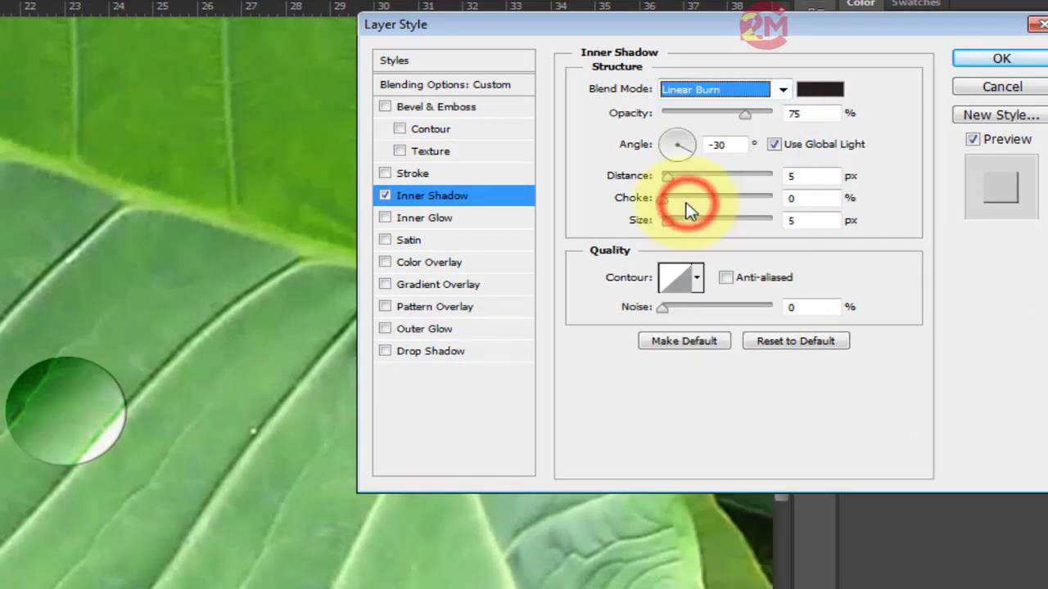
double_click(808, 113)
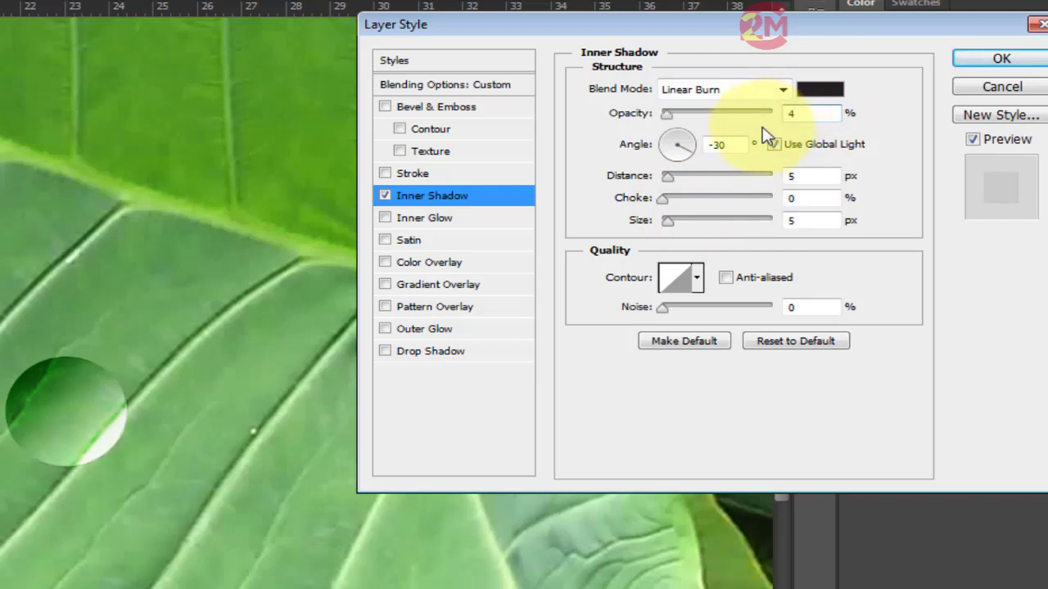
Turn off global light for the inner shadow and set its angle to -30° and distance to 4 px
left_click(773, 145)
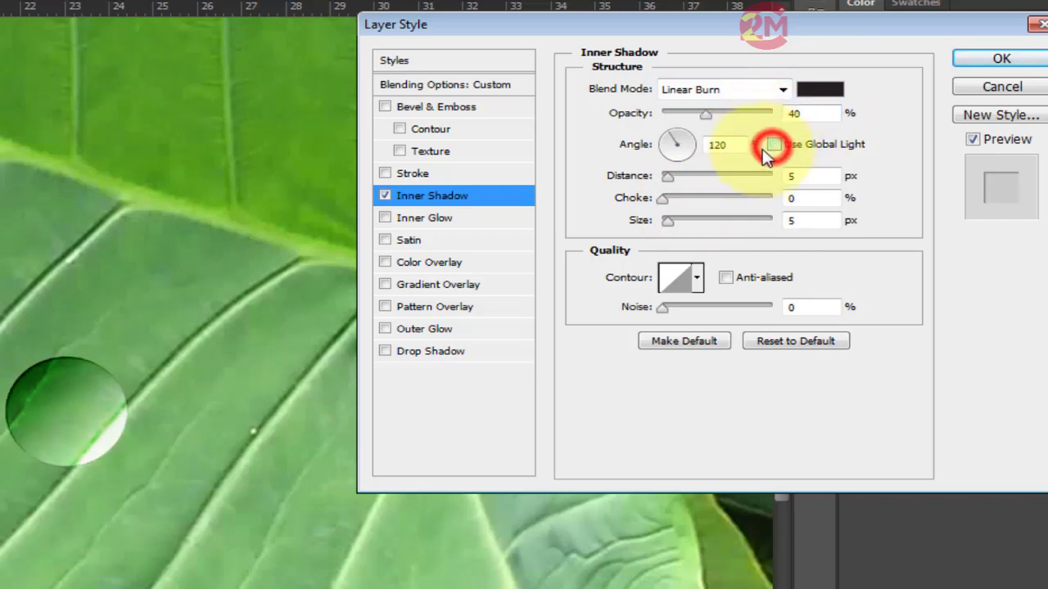
double_click(729, 145)
type("-")
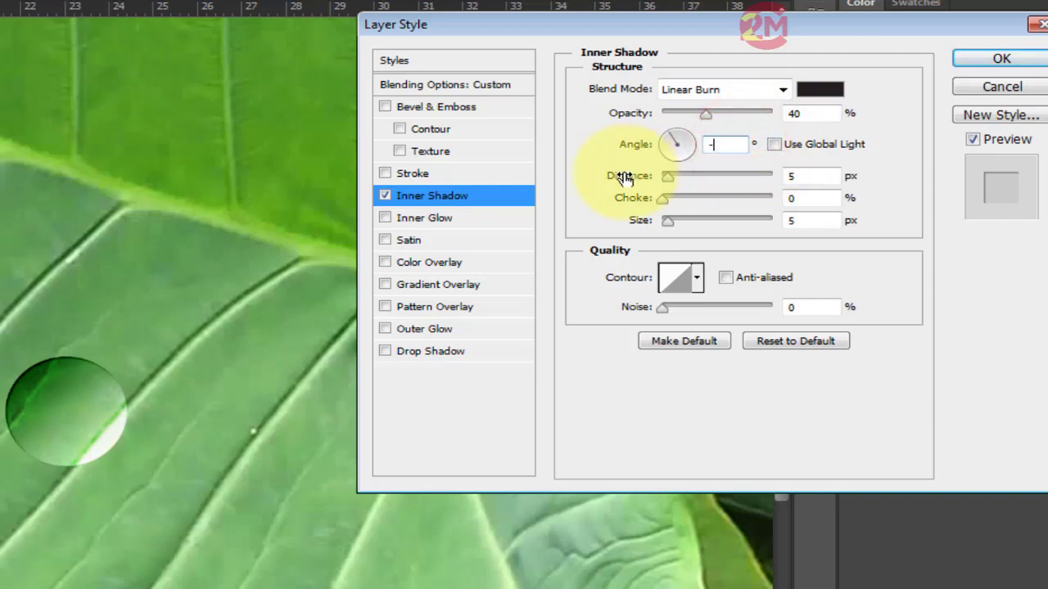
type("30")
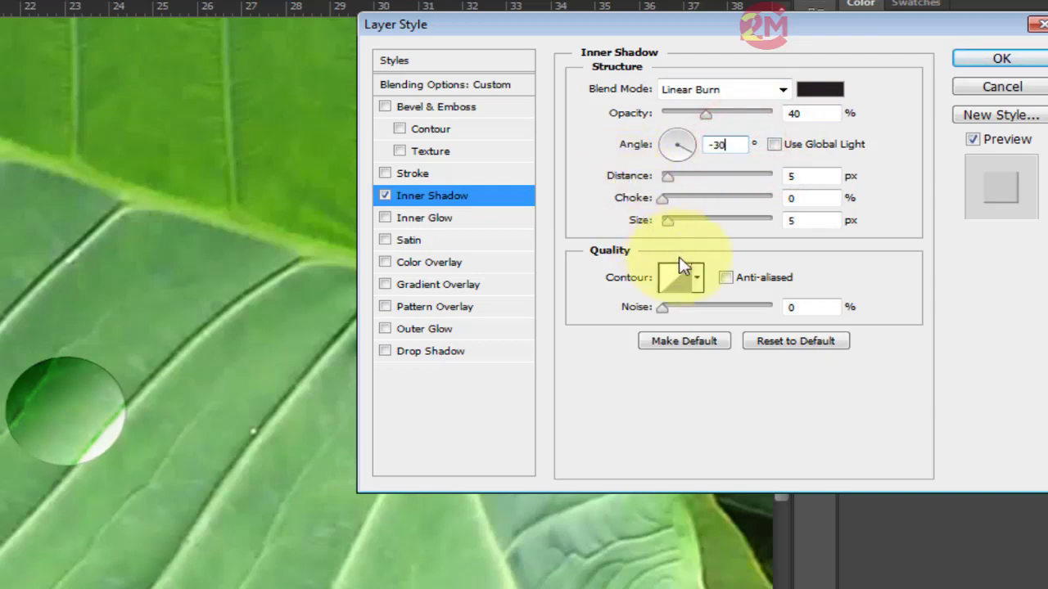
left_click(802, 175)
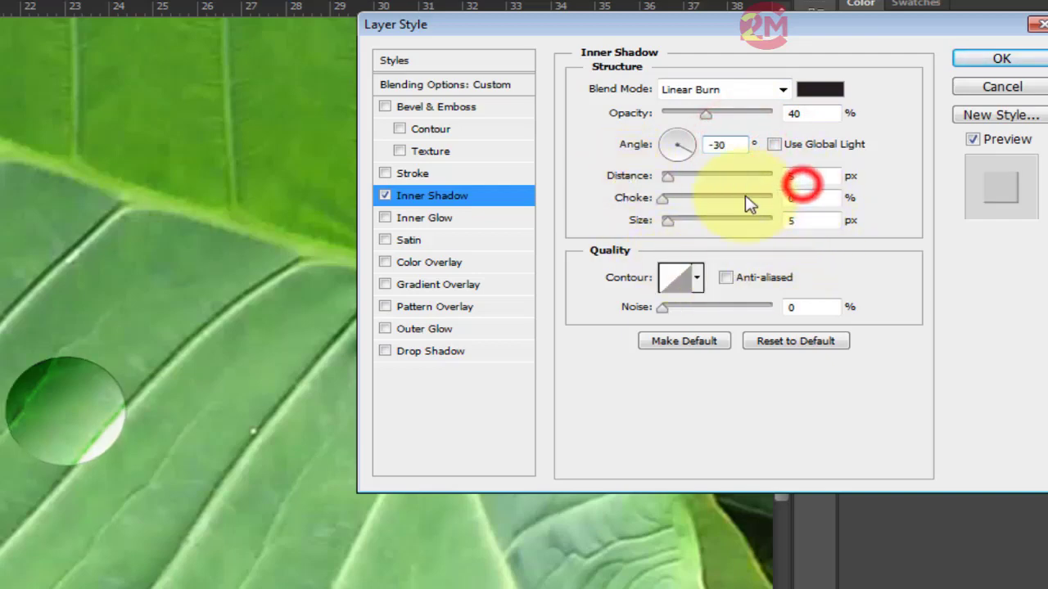
double_click(802, 175)
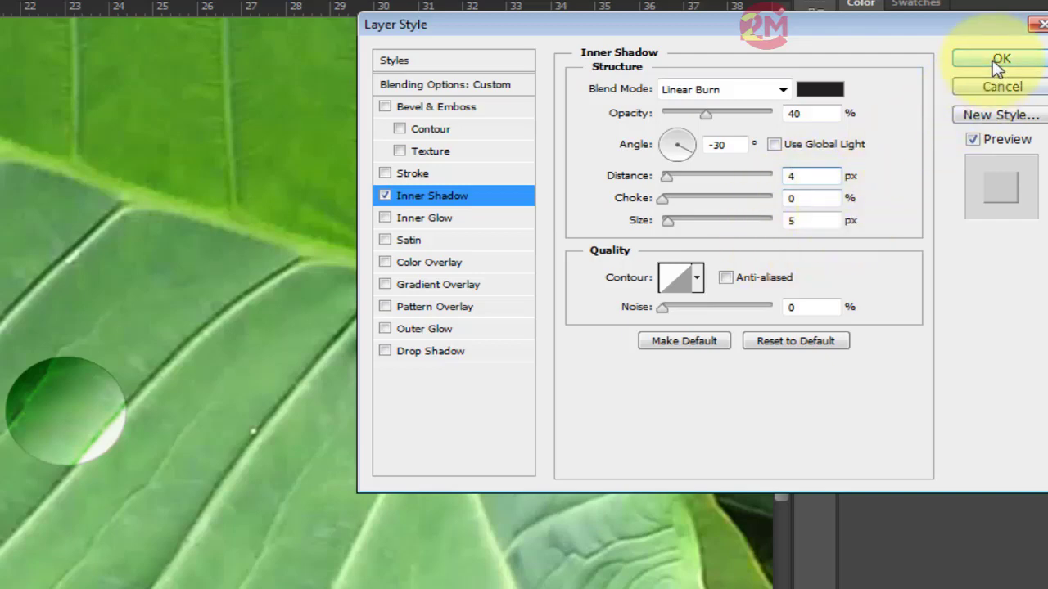
Add a drop shadow with Linear Burn blending, global light off and a 129° angle
left_click(426, 352)
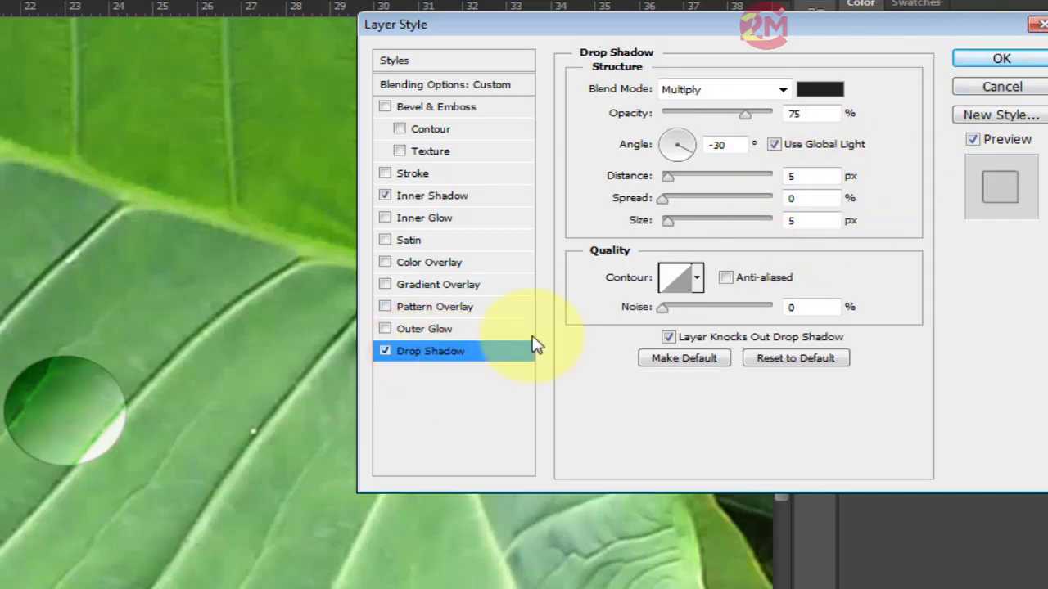
left_click(784, 91)
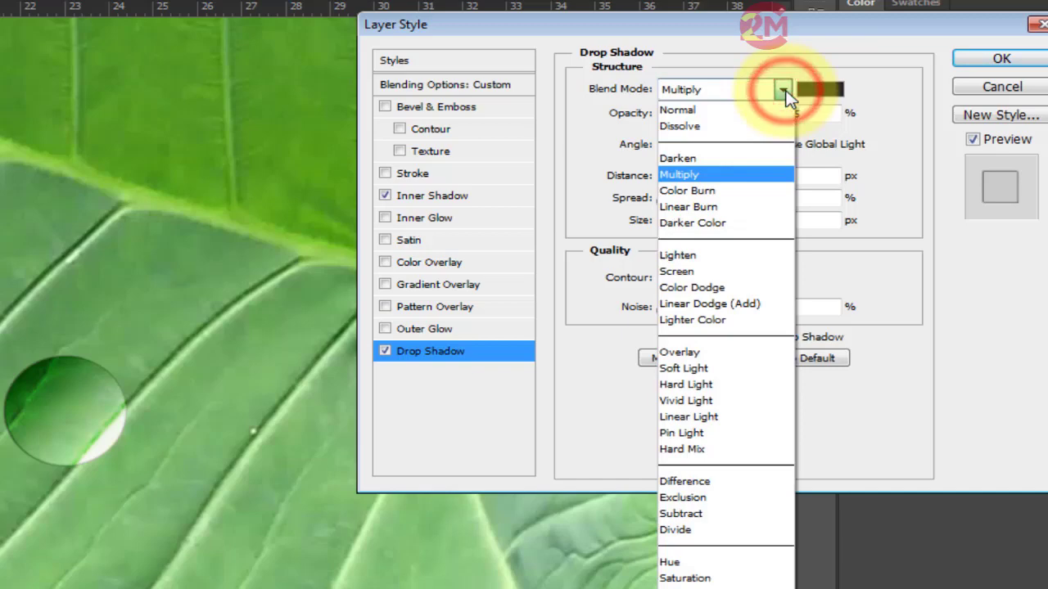
left_click(692, 209)
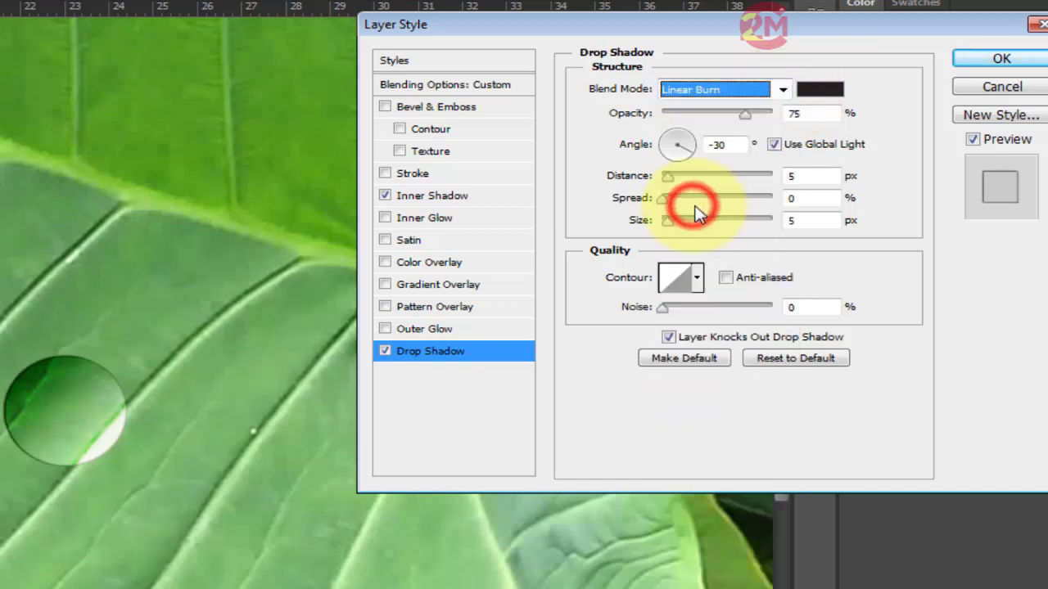
left_click(774, 145)
double_click(733, 144)
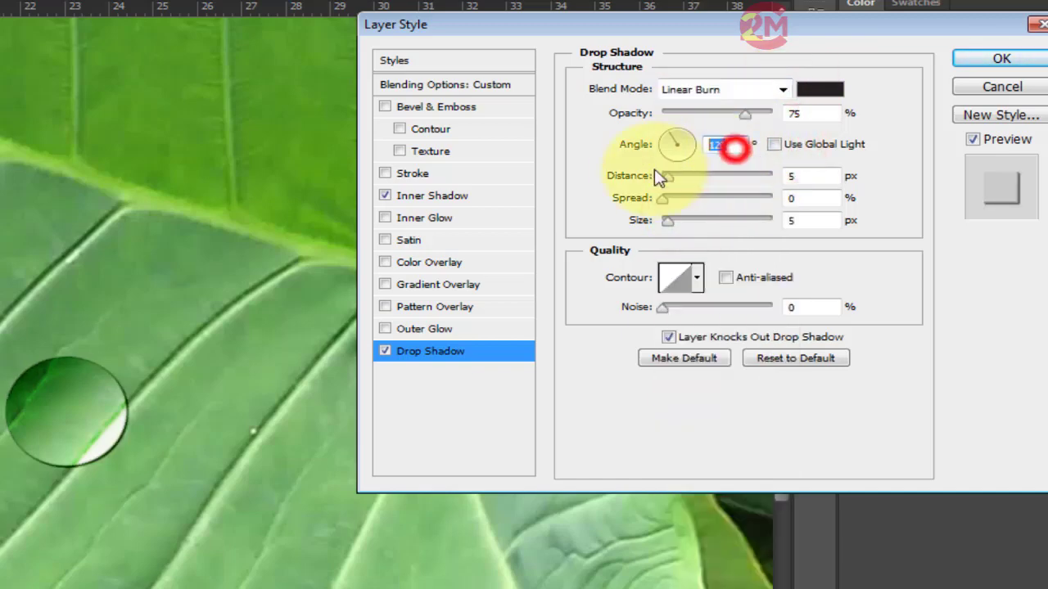
type("12")
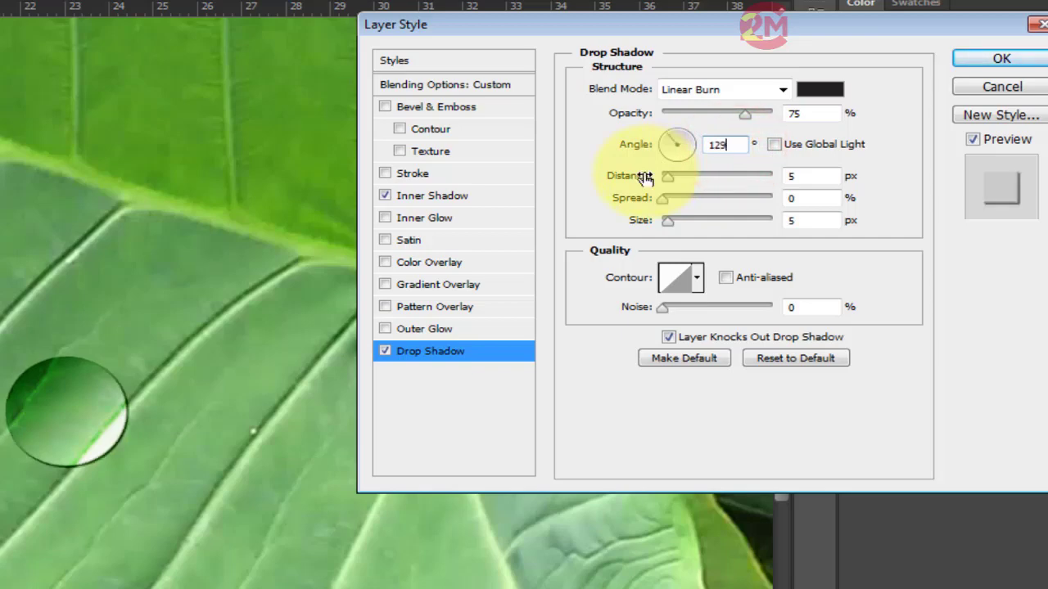
Set the drop shadow's distance to 16 px and its size to 14 px
double_click(800, 176)
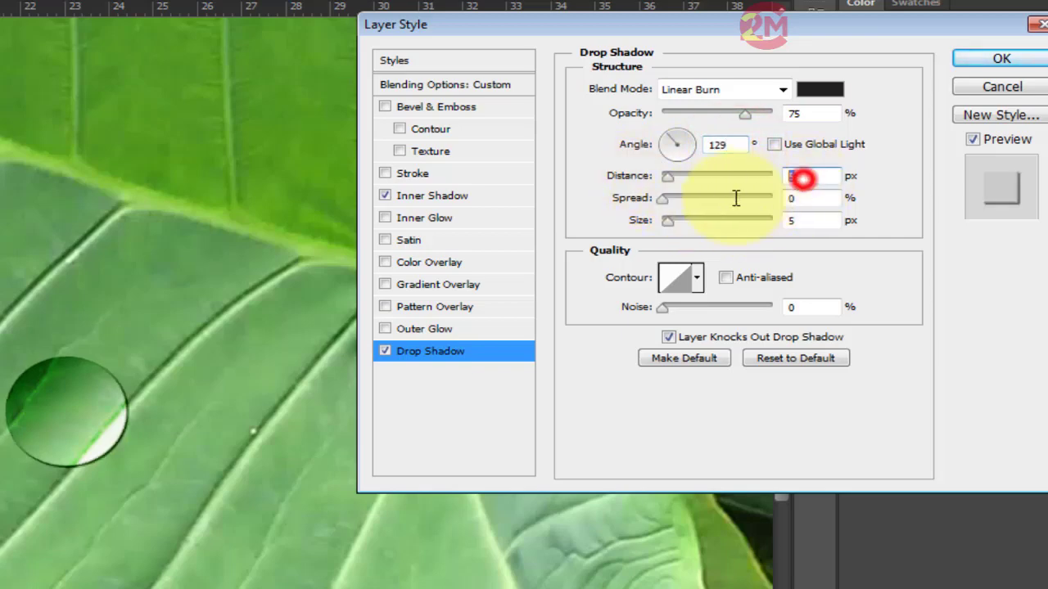
type("16")
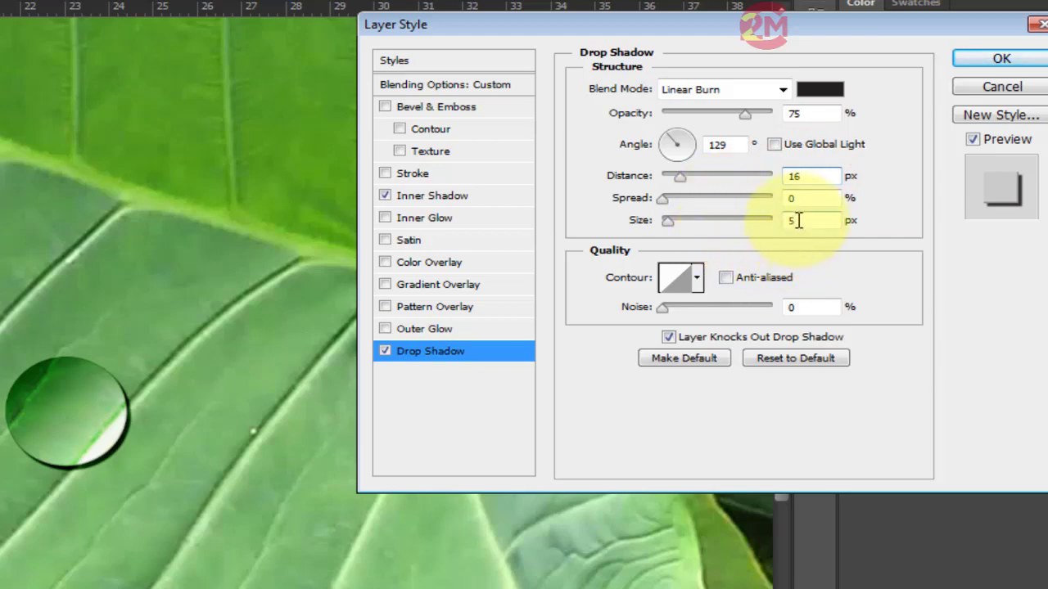
double_click(798, 220)
type("14")
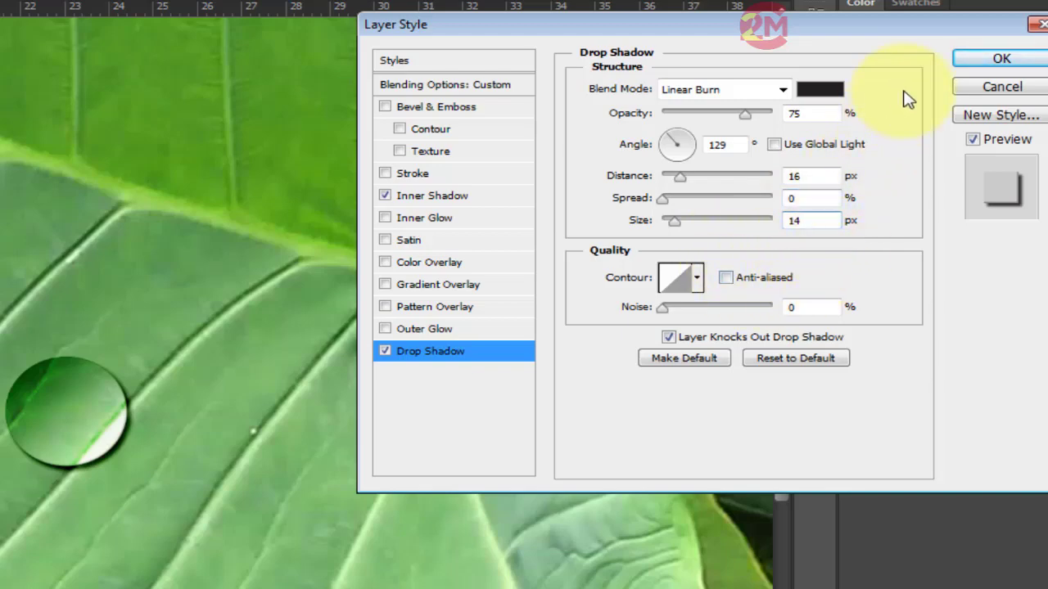
Apply the shadow layer styles and add a new empty layer above Layer 1
left_click(994, 59)
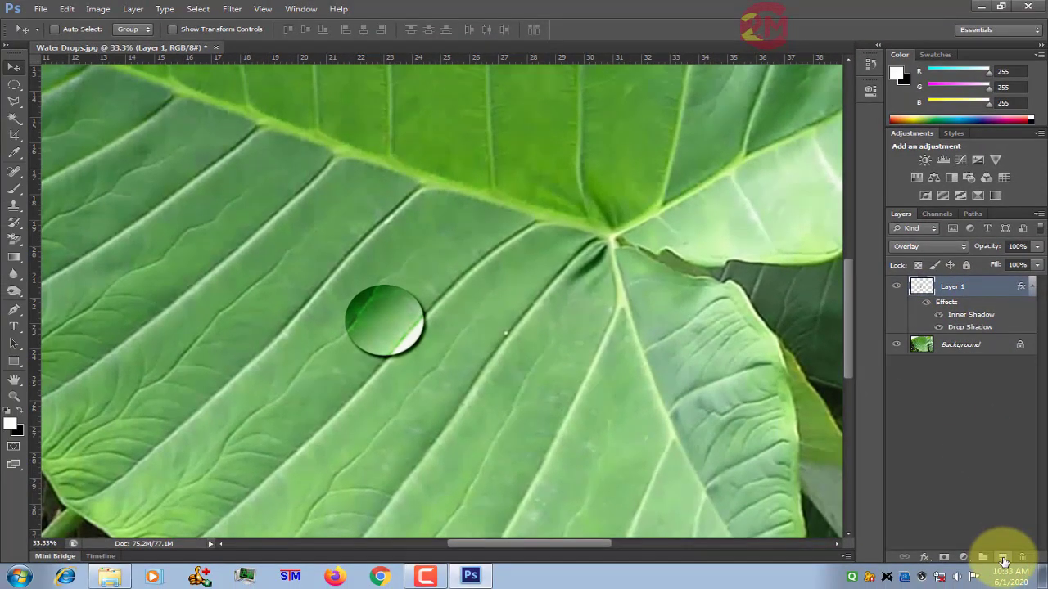
left_click(1003, 559)
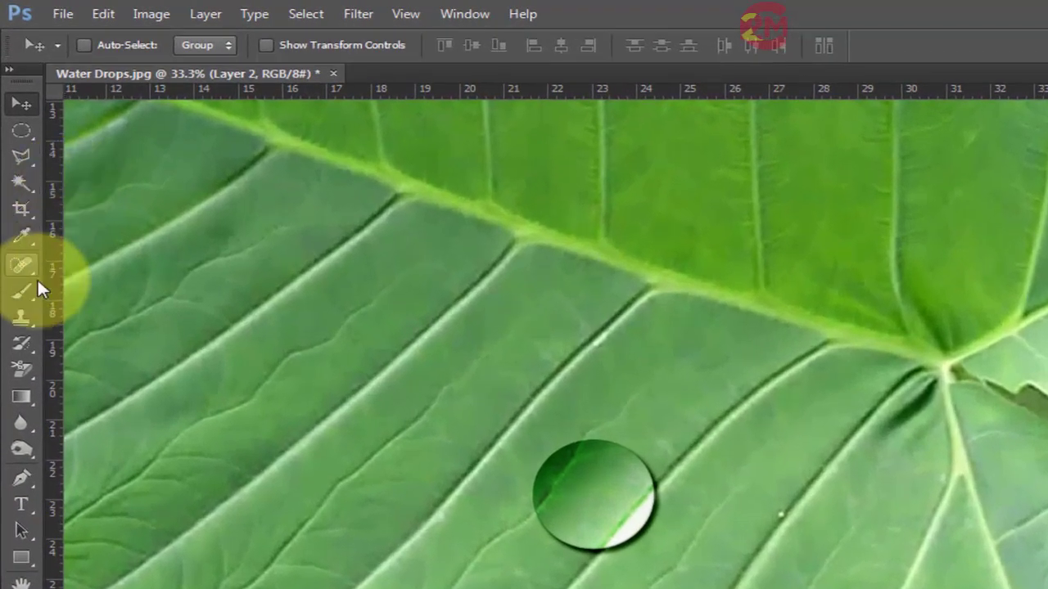
Paint a single white highlight dot near the drop's upper-left edge with a 29 px Brush
left_click(23, 291)
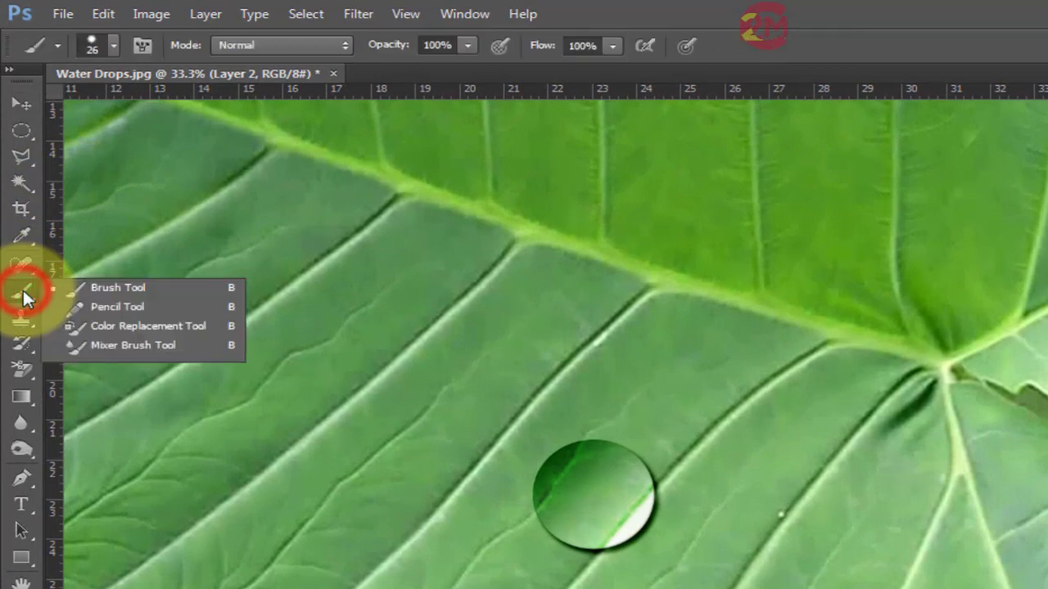
left_click(113, 45)
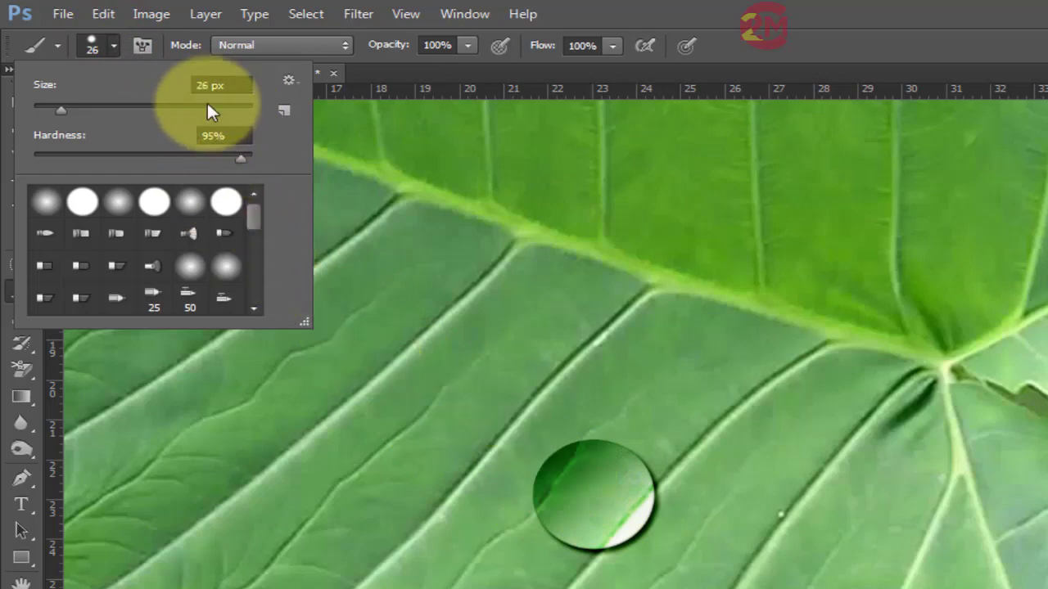
left_click(228, 86)
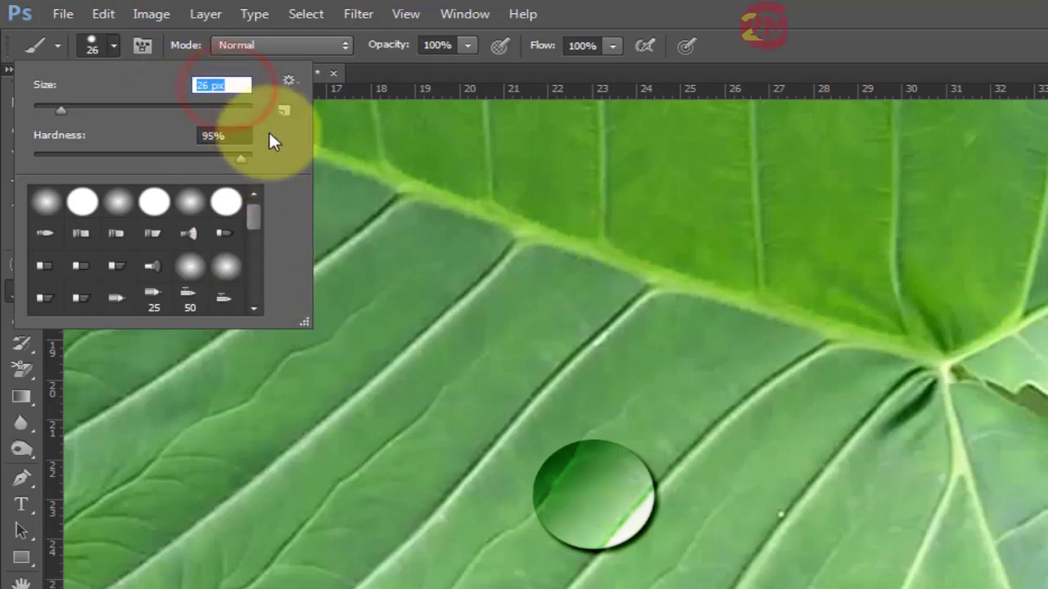
type("29")
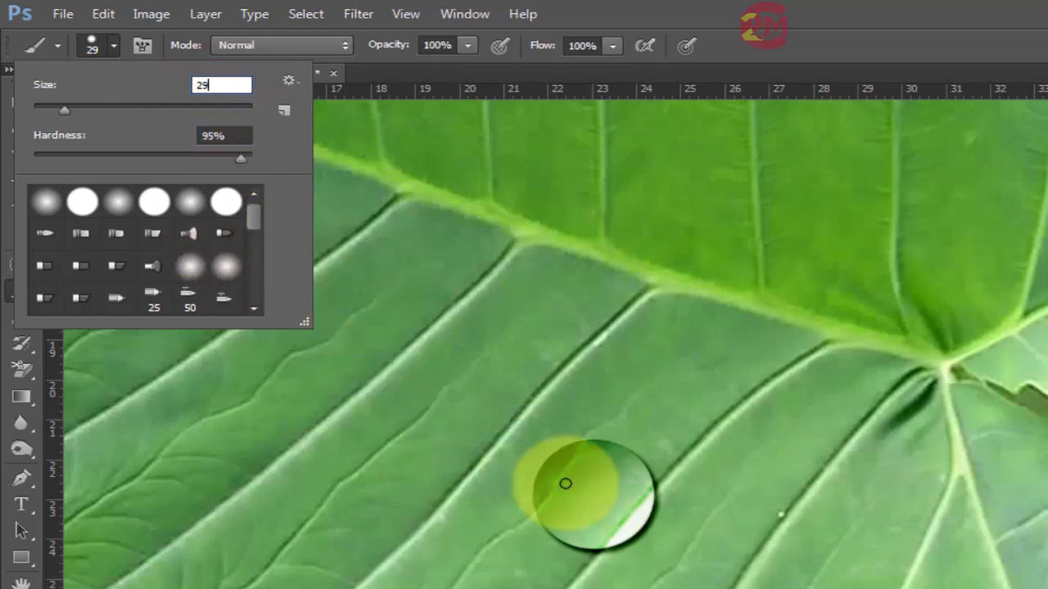
left_click(567, 470)
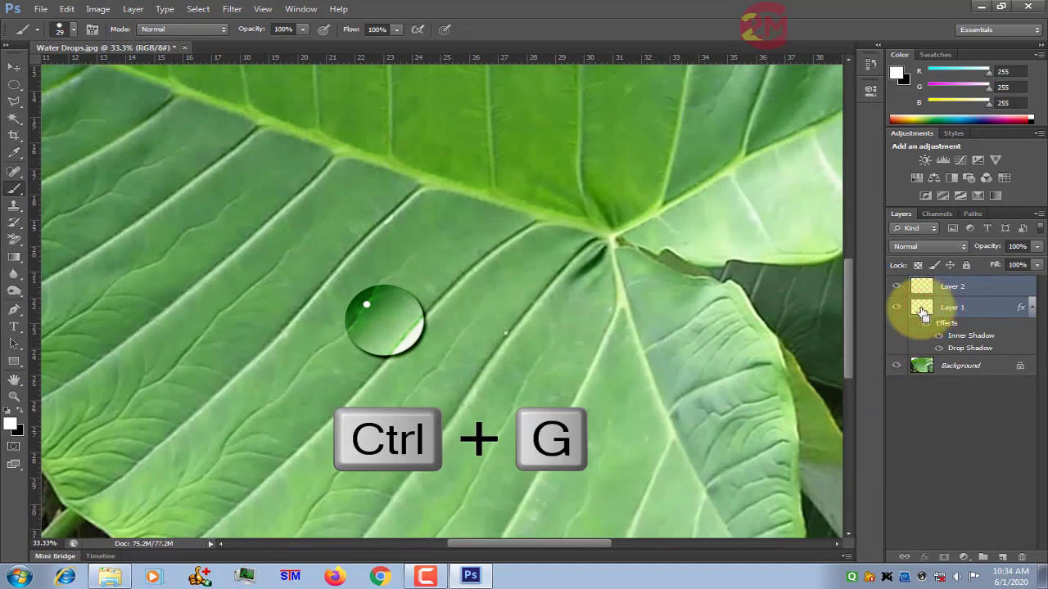
Group Layer 1 and Layer 2 and duplicate the group
key("ctrl+g")
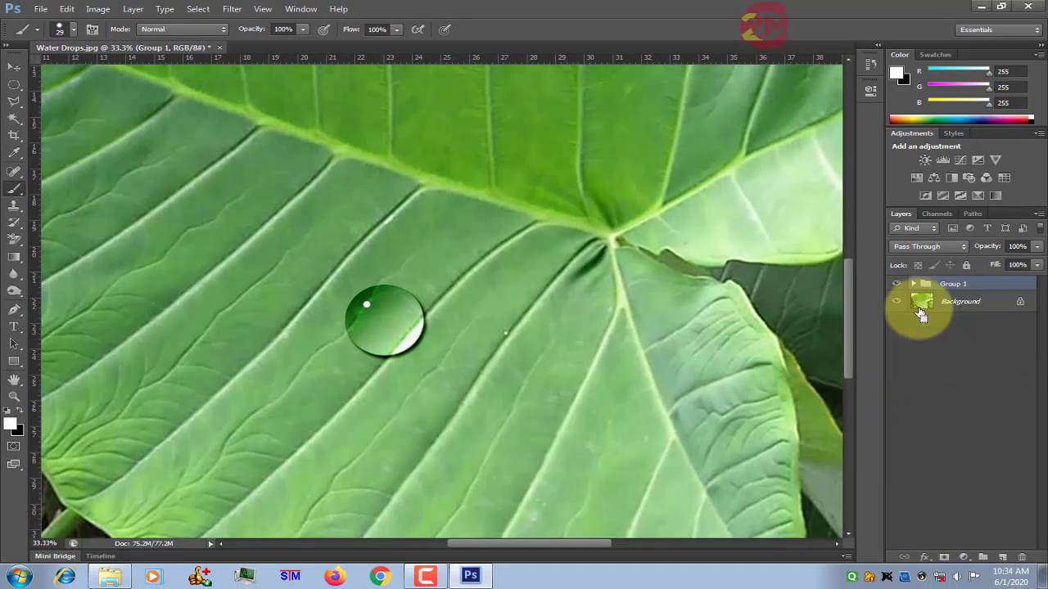
key("ctrl+j")
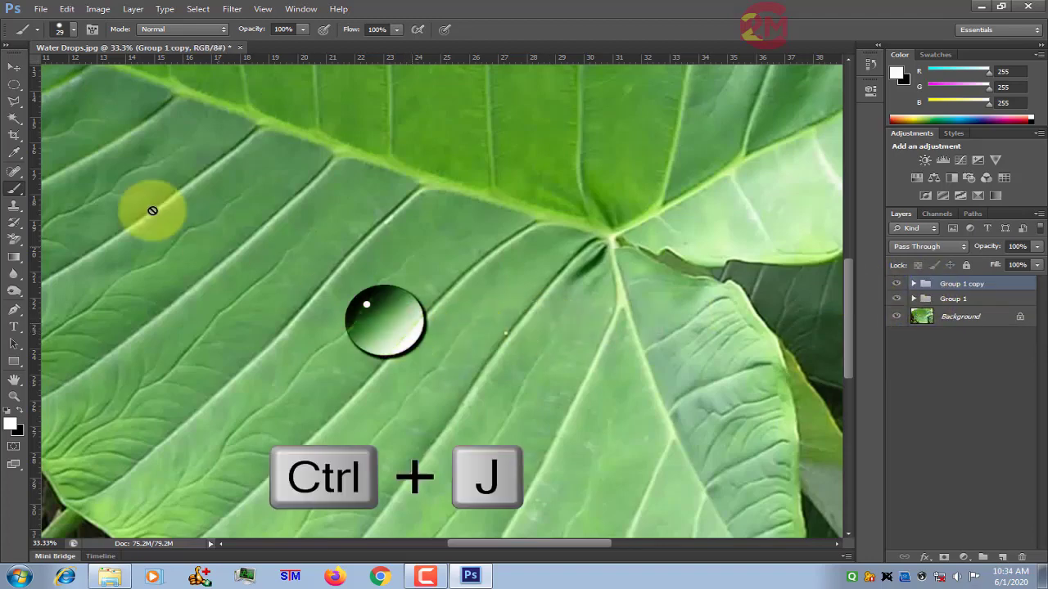
Move the duplicated drop below and to the right of the original and scale it to about 71%
left_click(13, 67)
left_click_drag(397, 334, 486, 404)
key("ctrl+t")
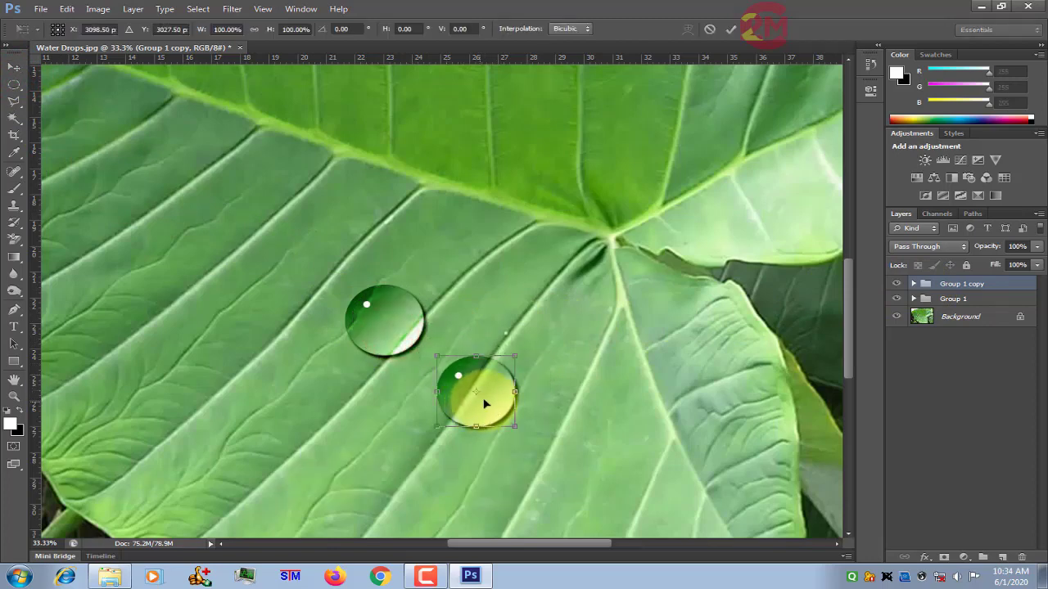
left_click_drag(515, 357, 506, 369)
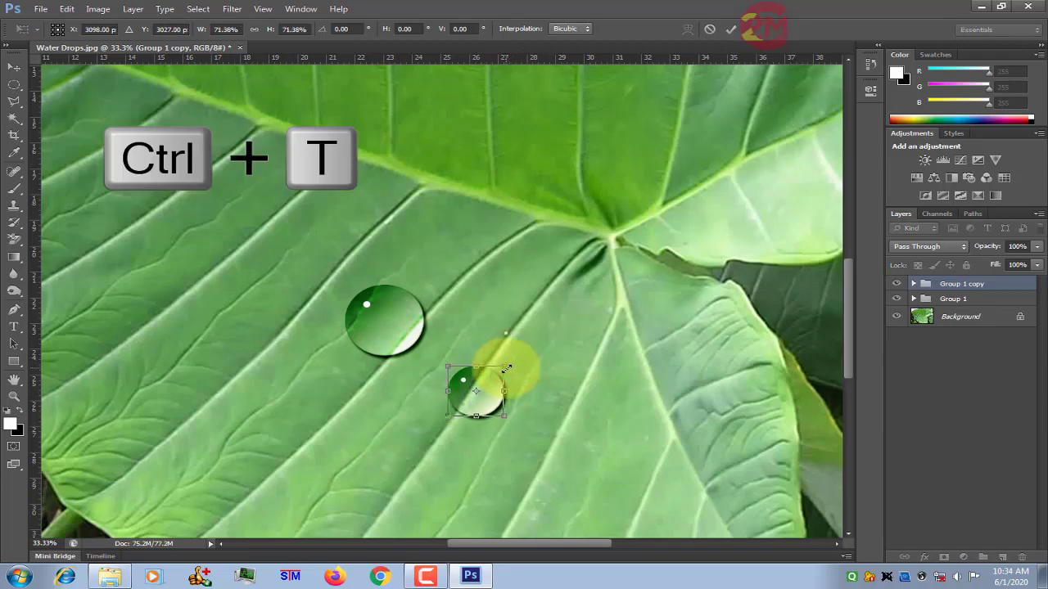
key("Return")
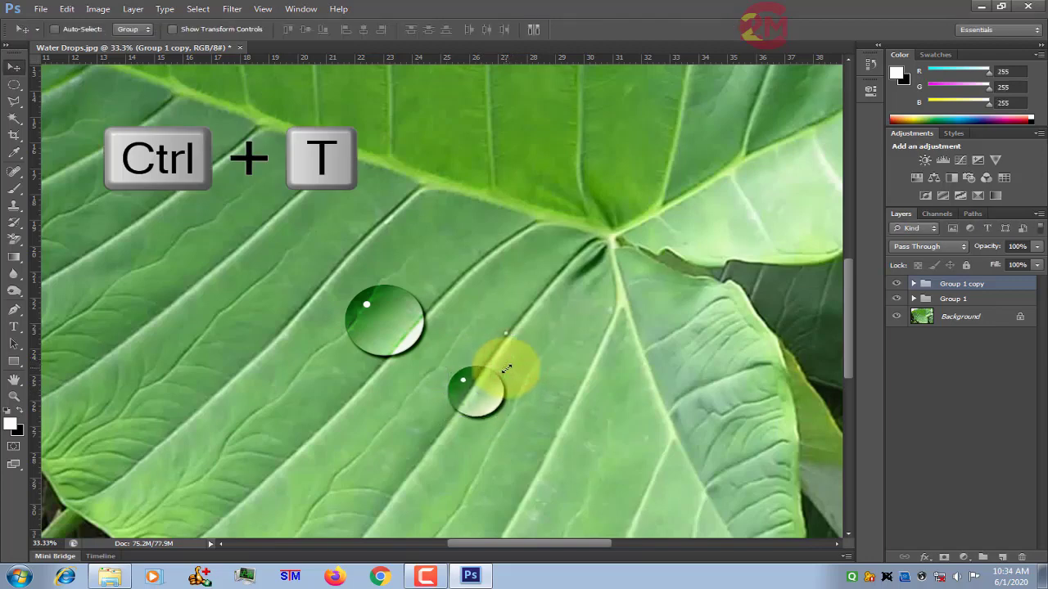
Duplicate the small drop group, place the copy above it near the leaf's vein junction and enlarge it beyond the original drop
key("ctrl+j")
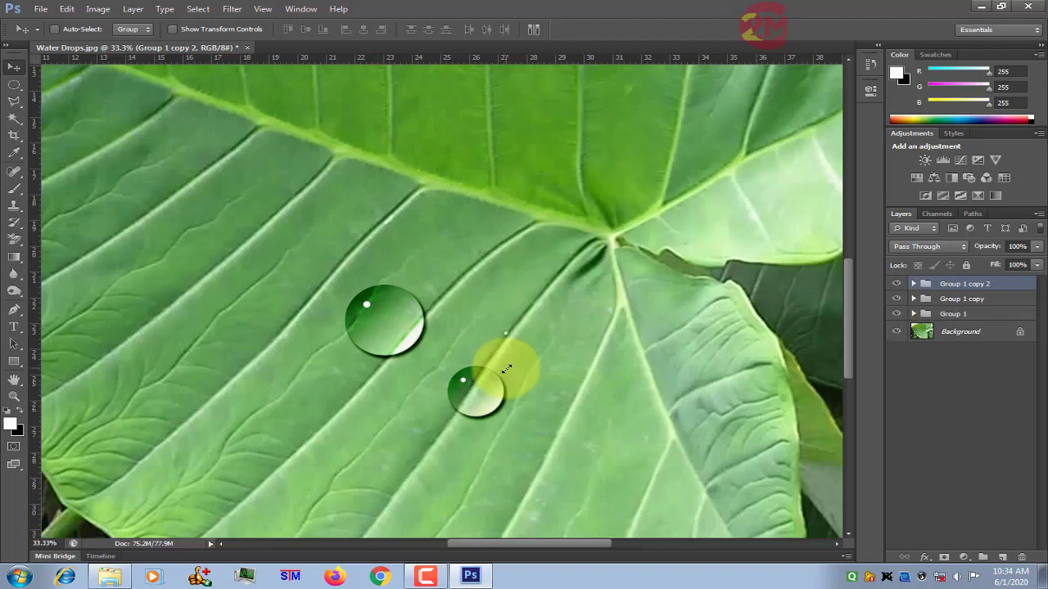
left_click_drag(485, 395, 555, 309)
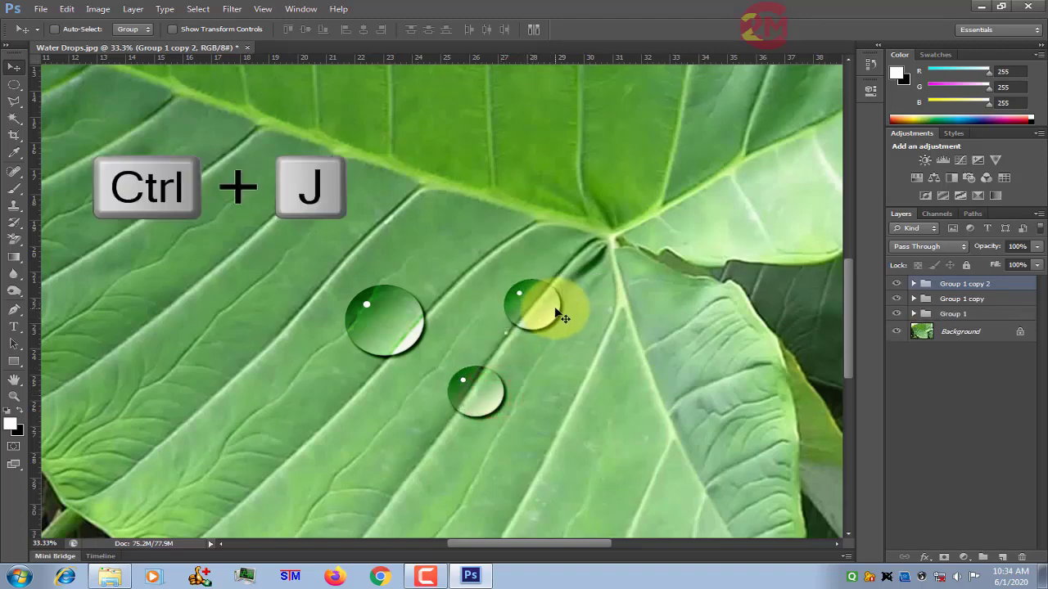
key("ctrl+t")
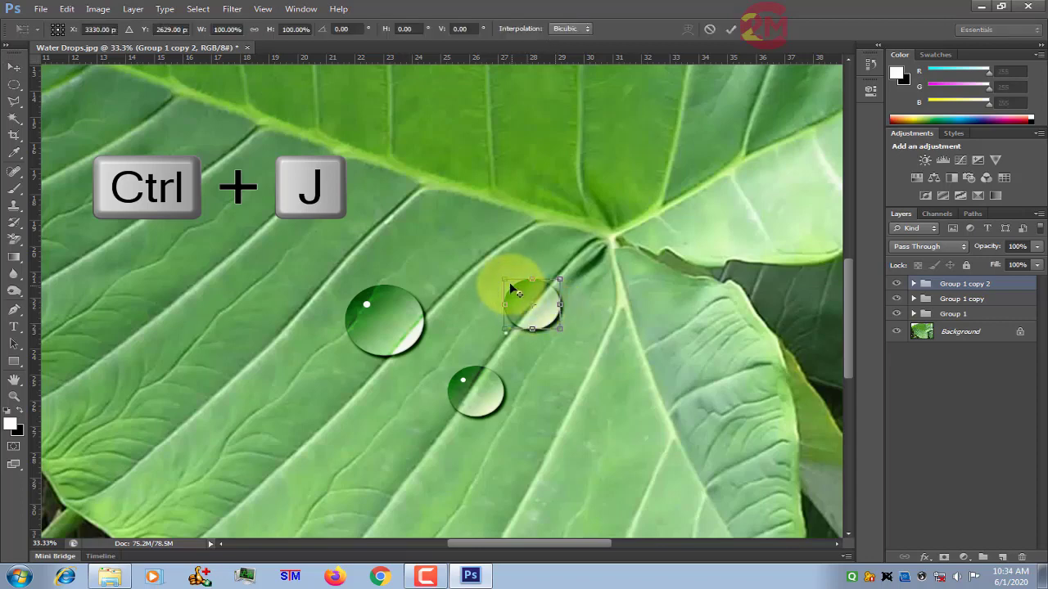
left_click_drag(506, 280, 485, 260)
key("Return")
Copy the large drop to the lower part of the leaf and scale the copy to about 68%
left_click_drag(532, 329, 577, 473)
key("ctrl+t")
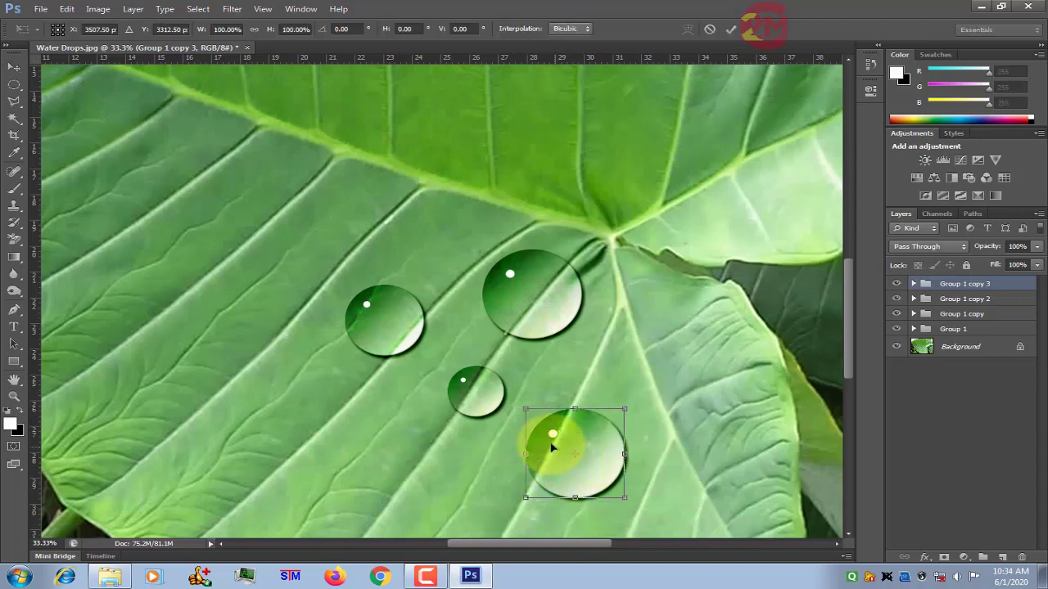
left_click_drag(527, 408, 540, 424)
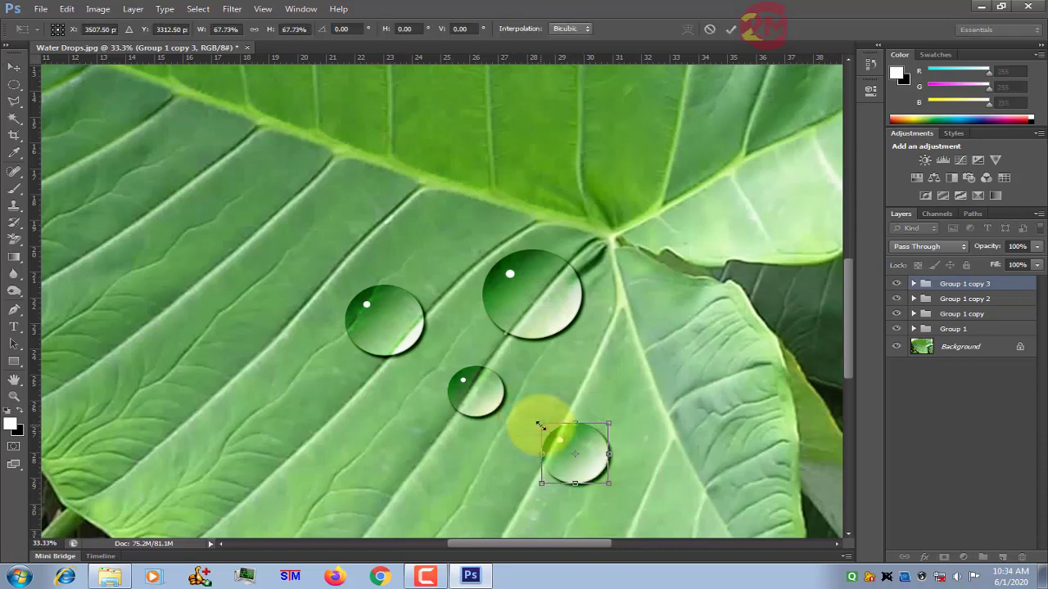
key("Return")
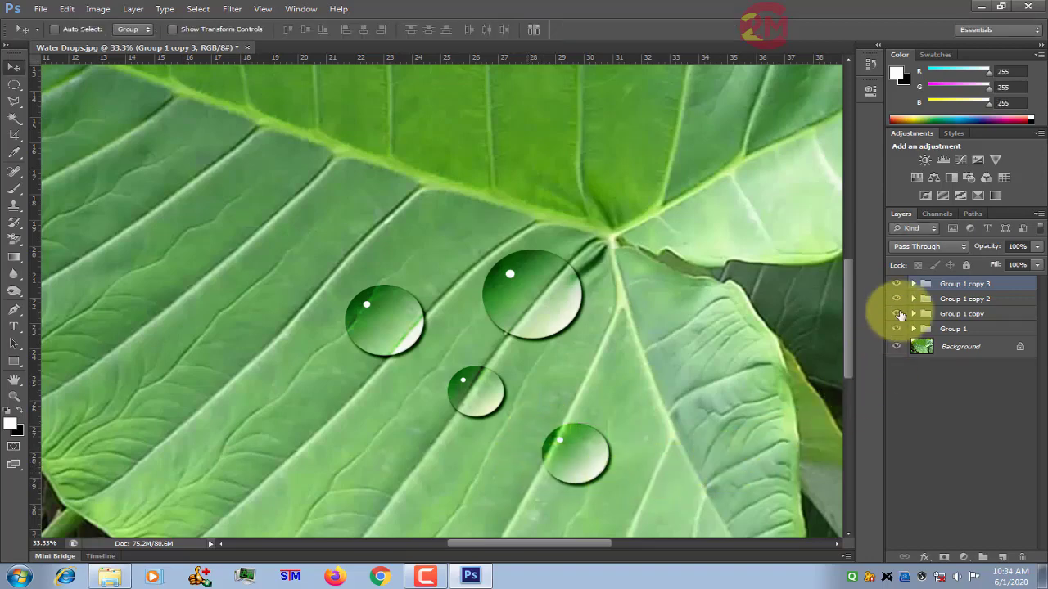
Open Layer 1 of Group 1 copy 3 in the Liquify filter
left_click(913, 284)
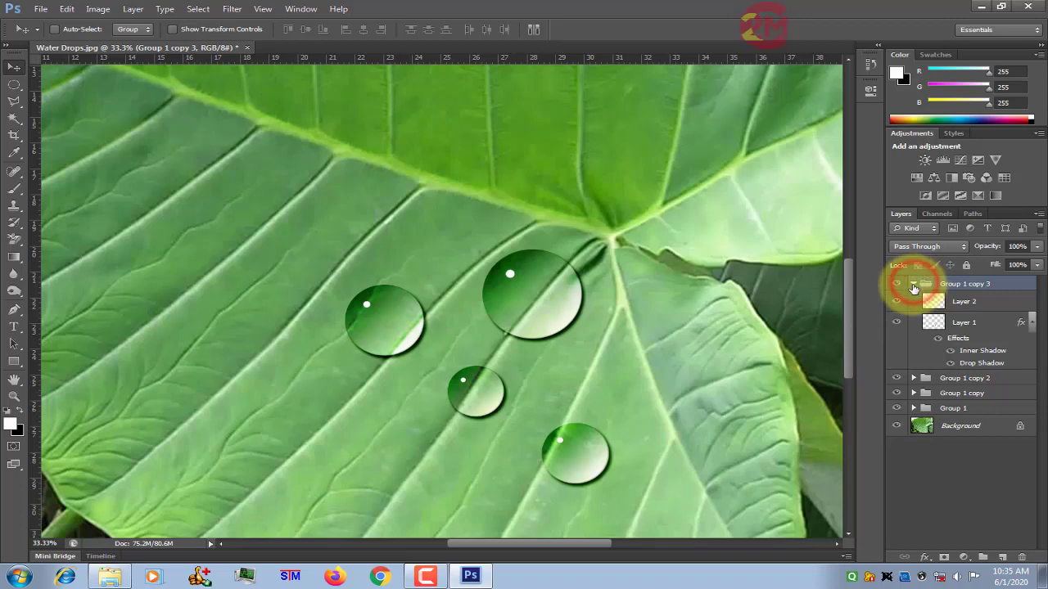
left_click(929, 326)
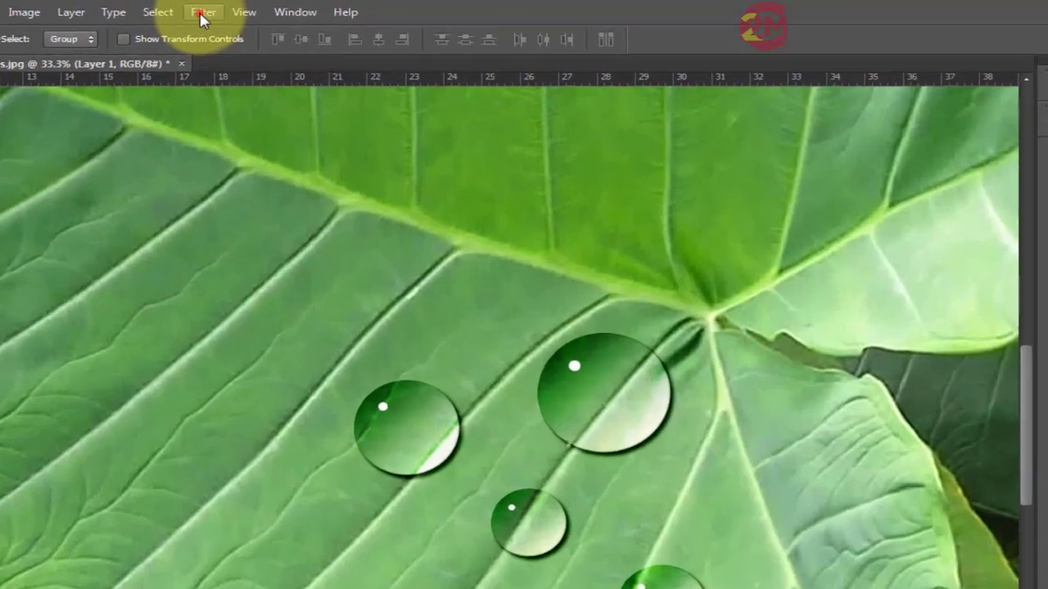
left_click(202, 14)
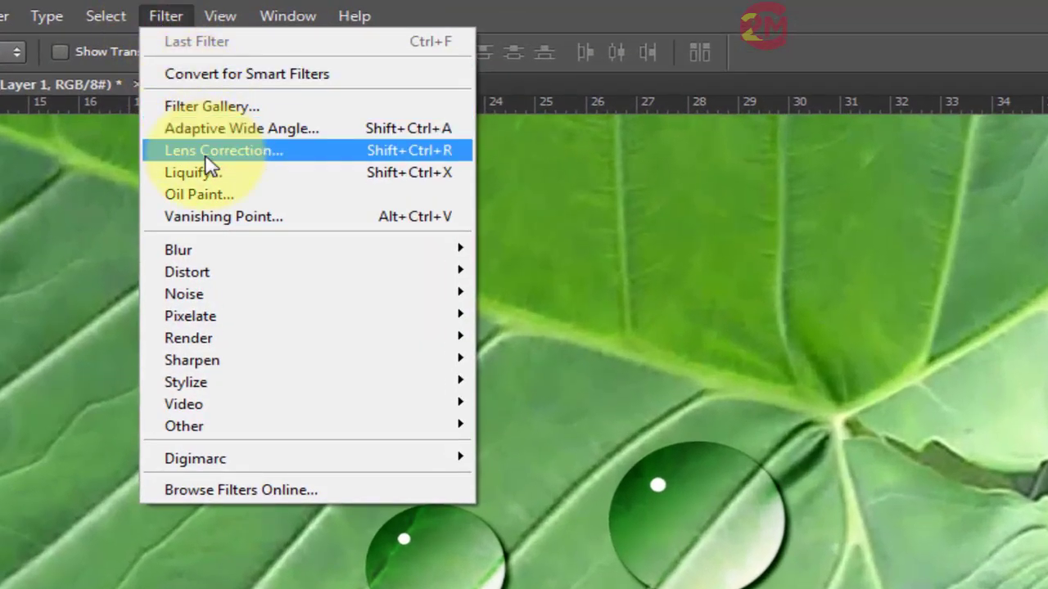
left_click(206, 171)
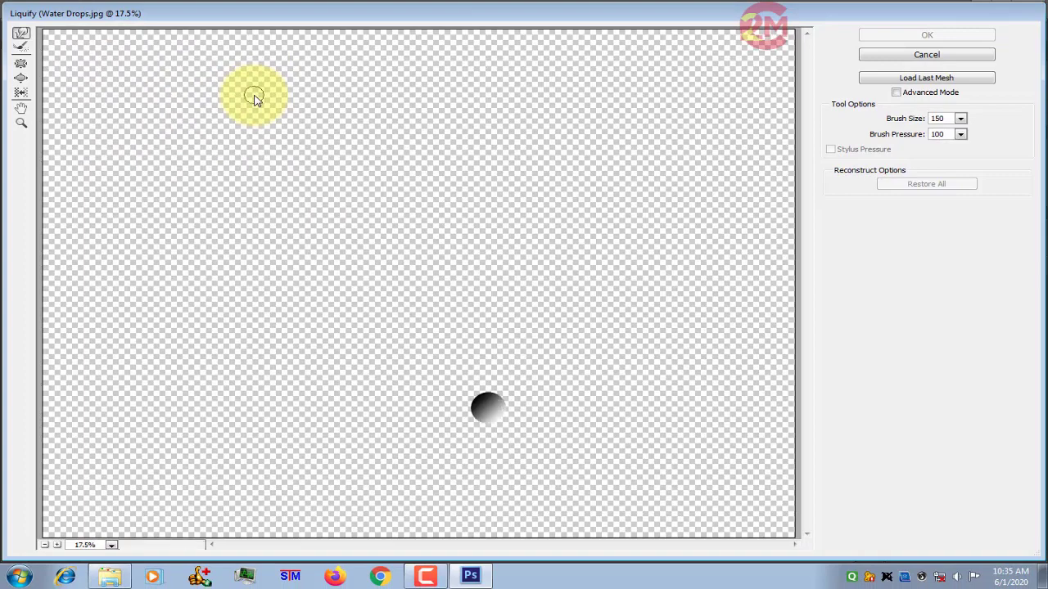
Pull the drop's top upward into a curved teardrop tail with a size 300 Forward Warp brush and apply the filter
left_click(20, 35)
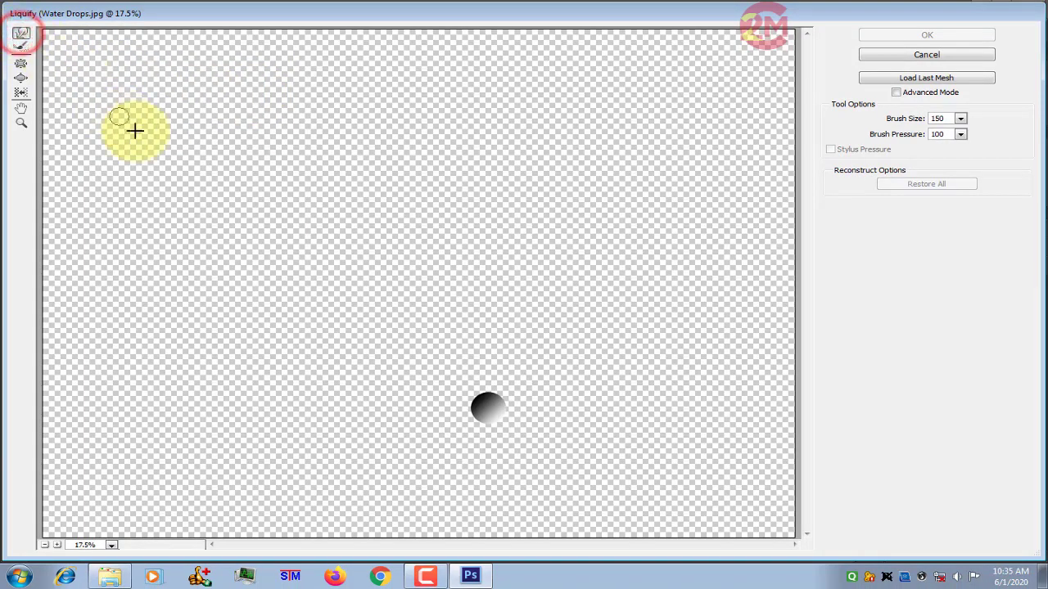
key("bracketleft")
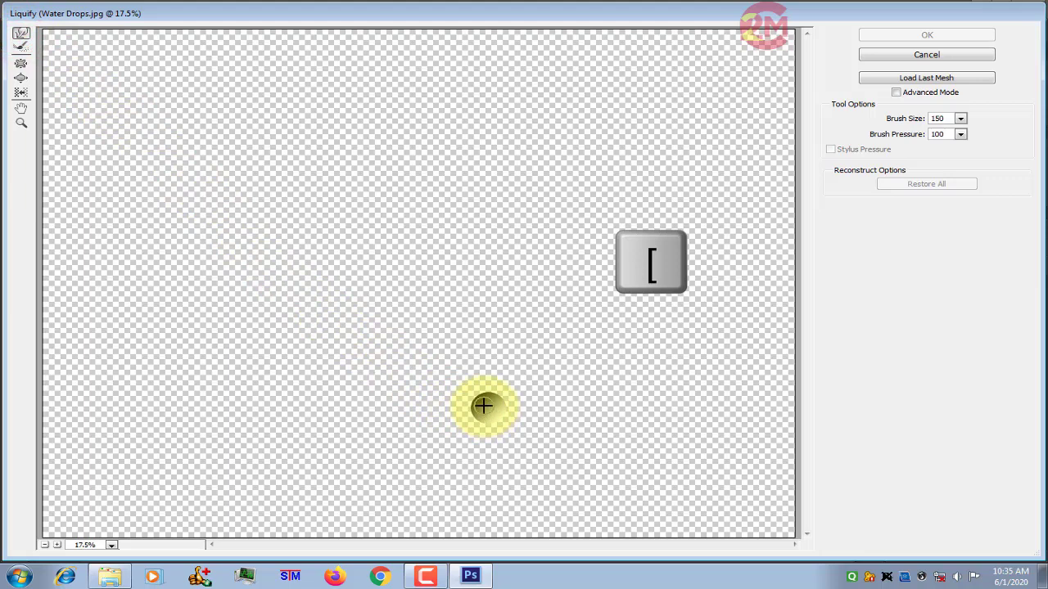
key("bracketright")
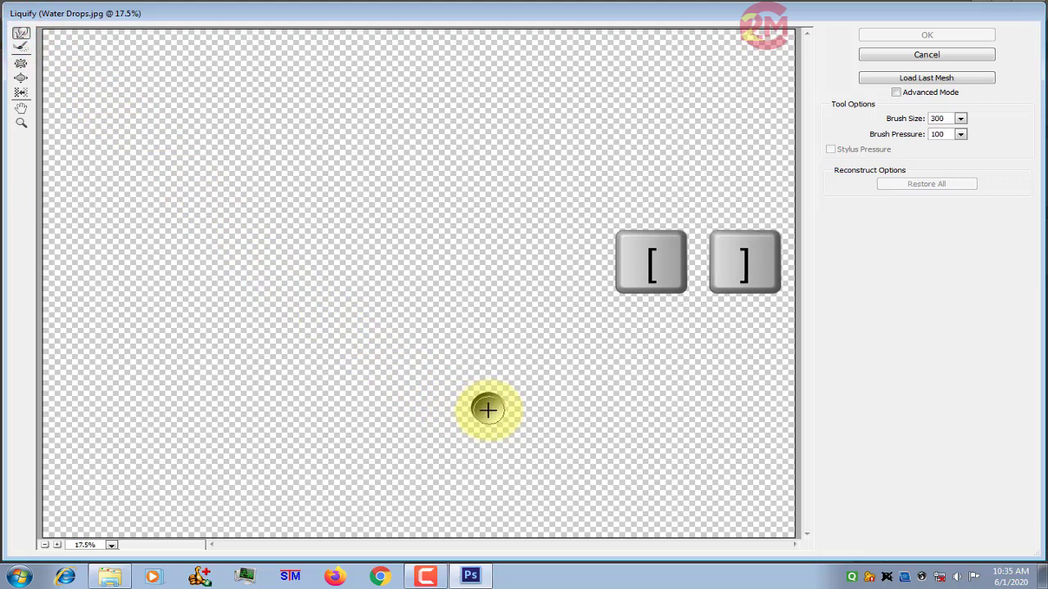
mouse_move(485, 382)
left_mouse_down()
mouse_move(478, 351)
mouse_move(498, 361)
left_mouse_up()
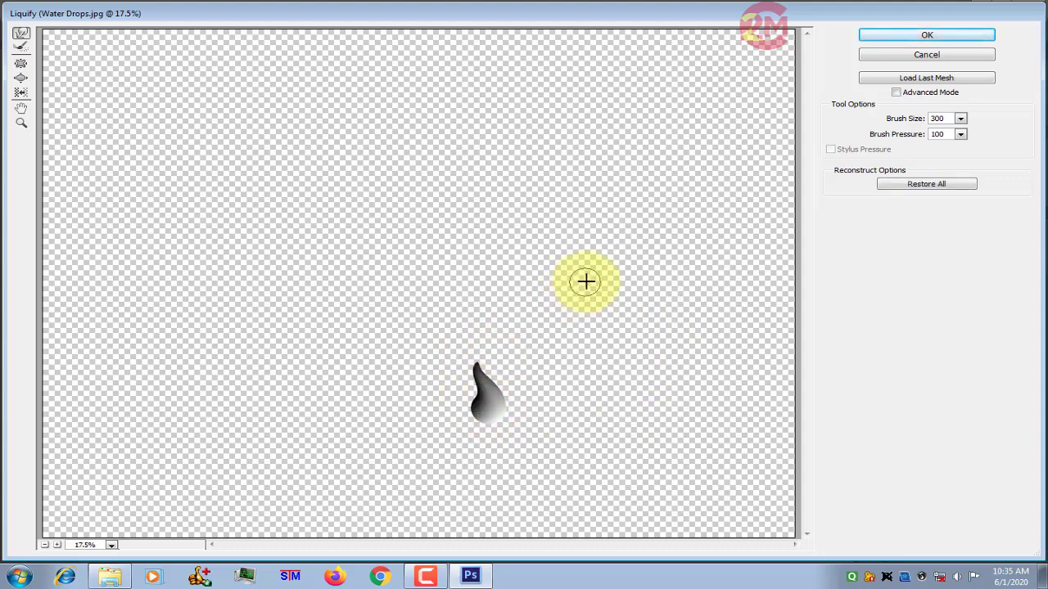
left_click(926, 36)
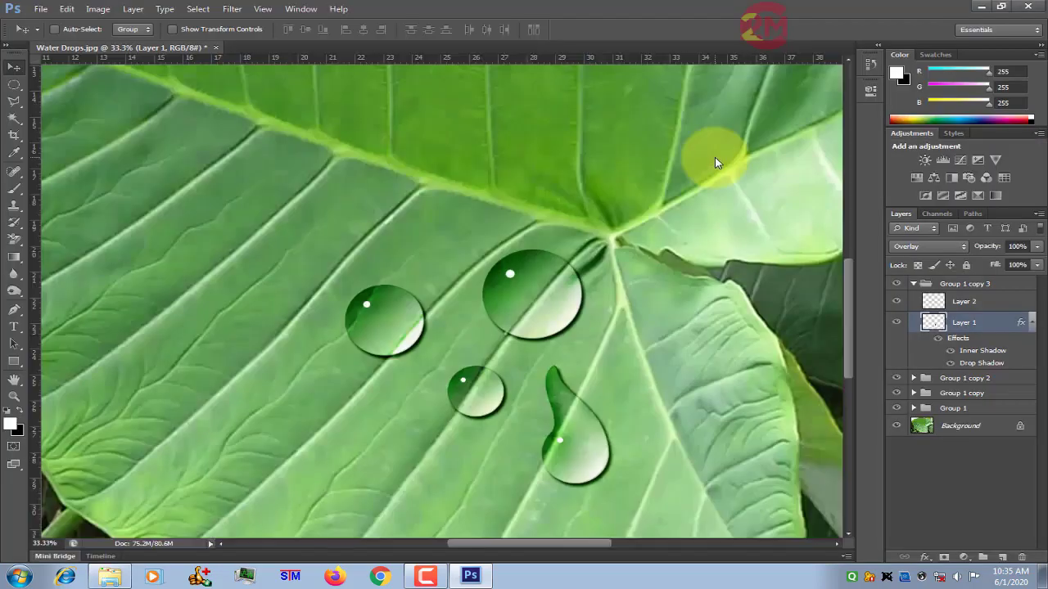
left_click(13, 65)
key("ctrl+minus")
key("ctrl+minus")
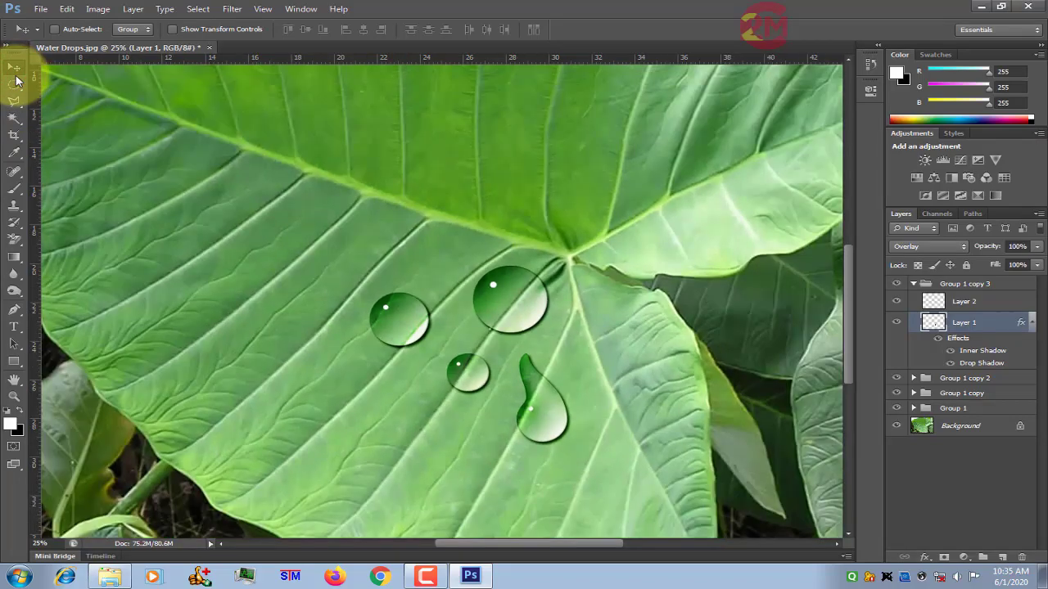